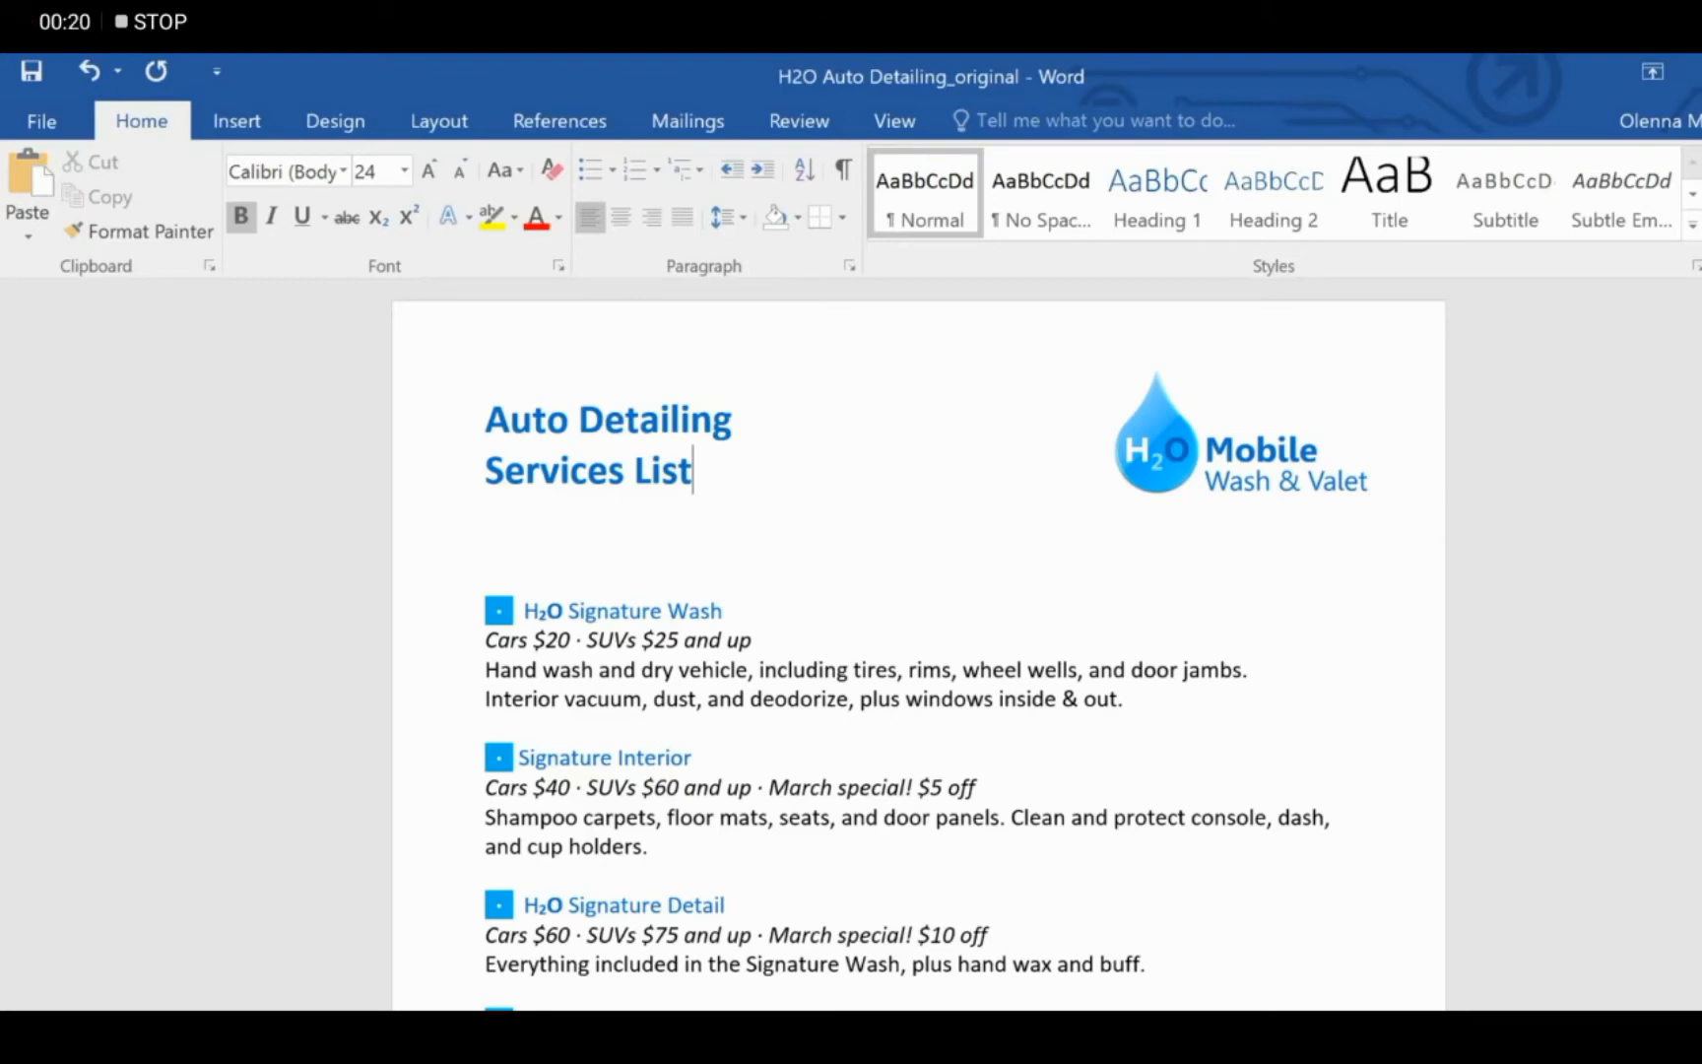
Place the insertion point in the "Auto Detailing Services List" title and move it down and back and forth through the text.
{"action": "left_click", "coordinate": [692, 420]}
{"action": "key", "text": "Down"}
{"action": "key", "text": "Left"}
{"action": "key", "text": "Left"}
{"action": "key", "text": "Right"}
{"action": "key", "text": "Right"}
Practice selecting the H₂O prefix of the Signature Wash heading, a single description line, and a block of several lines.
{"action": "left_click", "coordinate": [522, 609]}
{"action": "left_click_drag", "start_coordinate": [522, 609], "coordinate": [570, 610]}
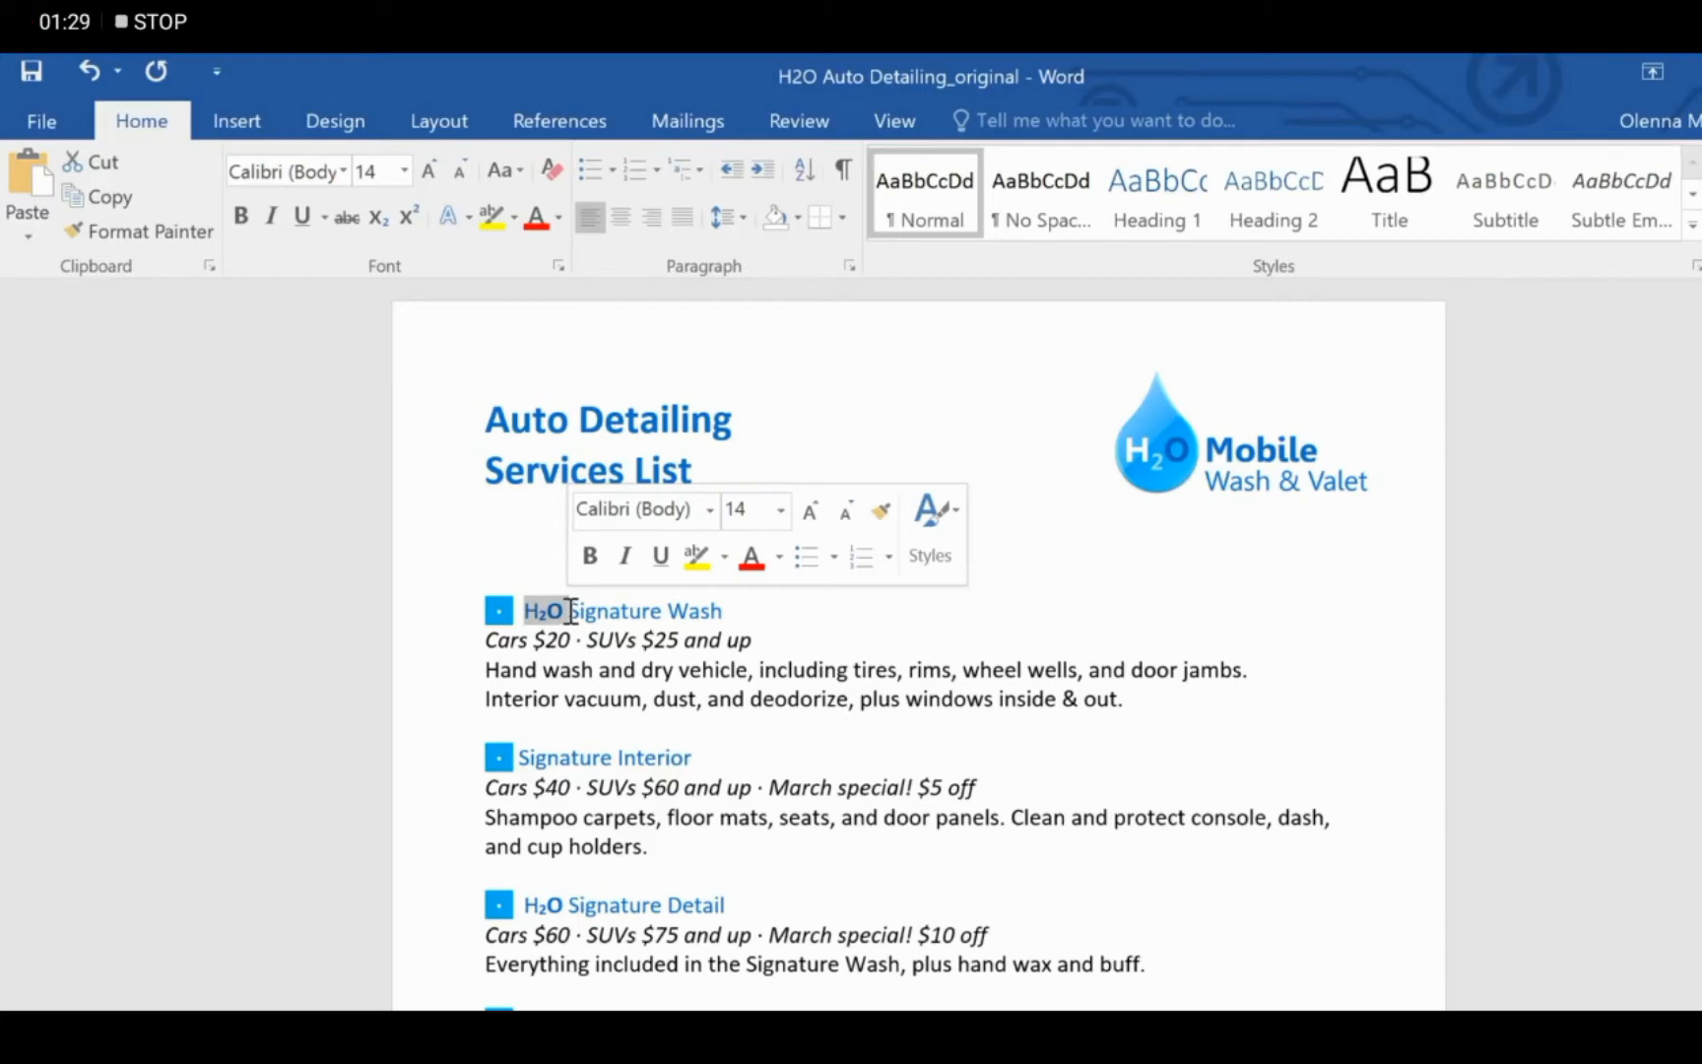
{"action": "left_click", "coordinate": [448, 680]}
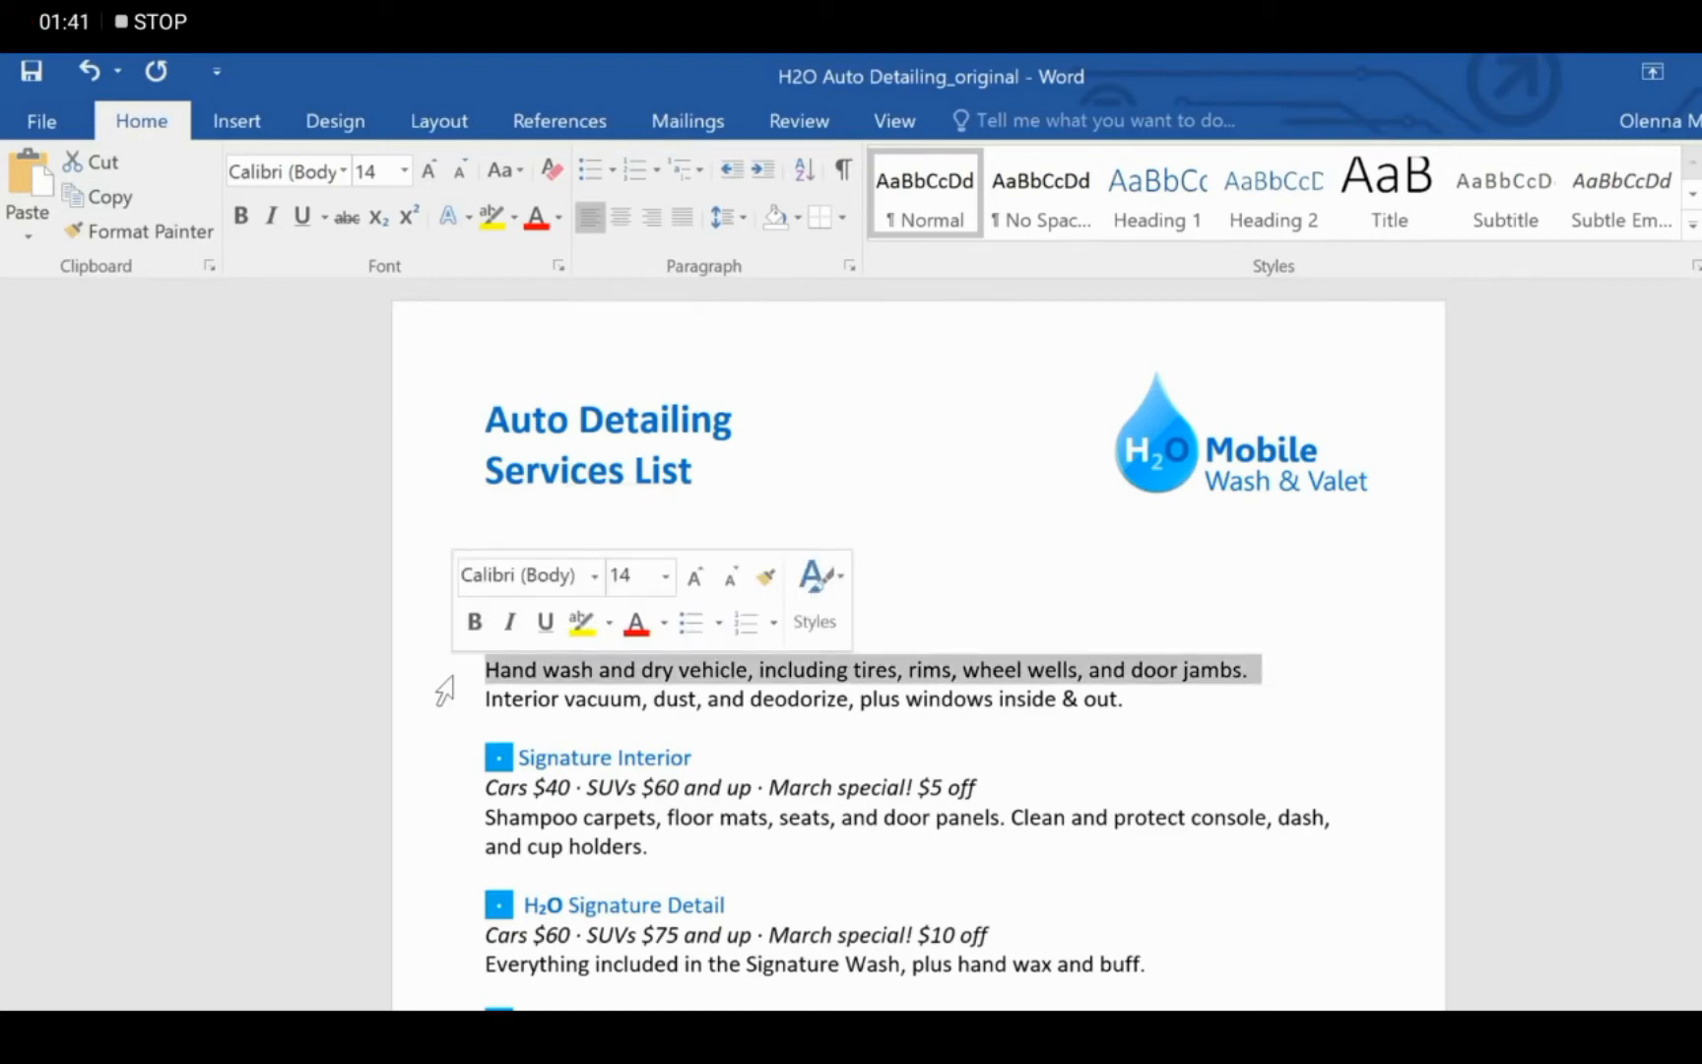
{"action": "left_click_drag", "start_coordinate": [445, 690], "coordinate": [442, 868]}
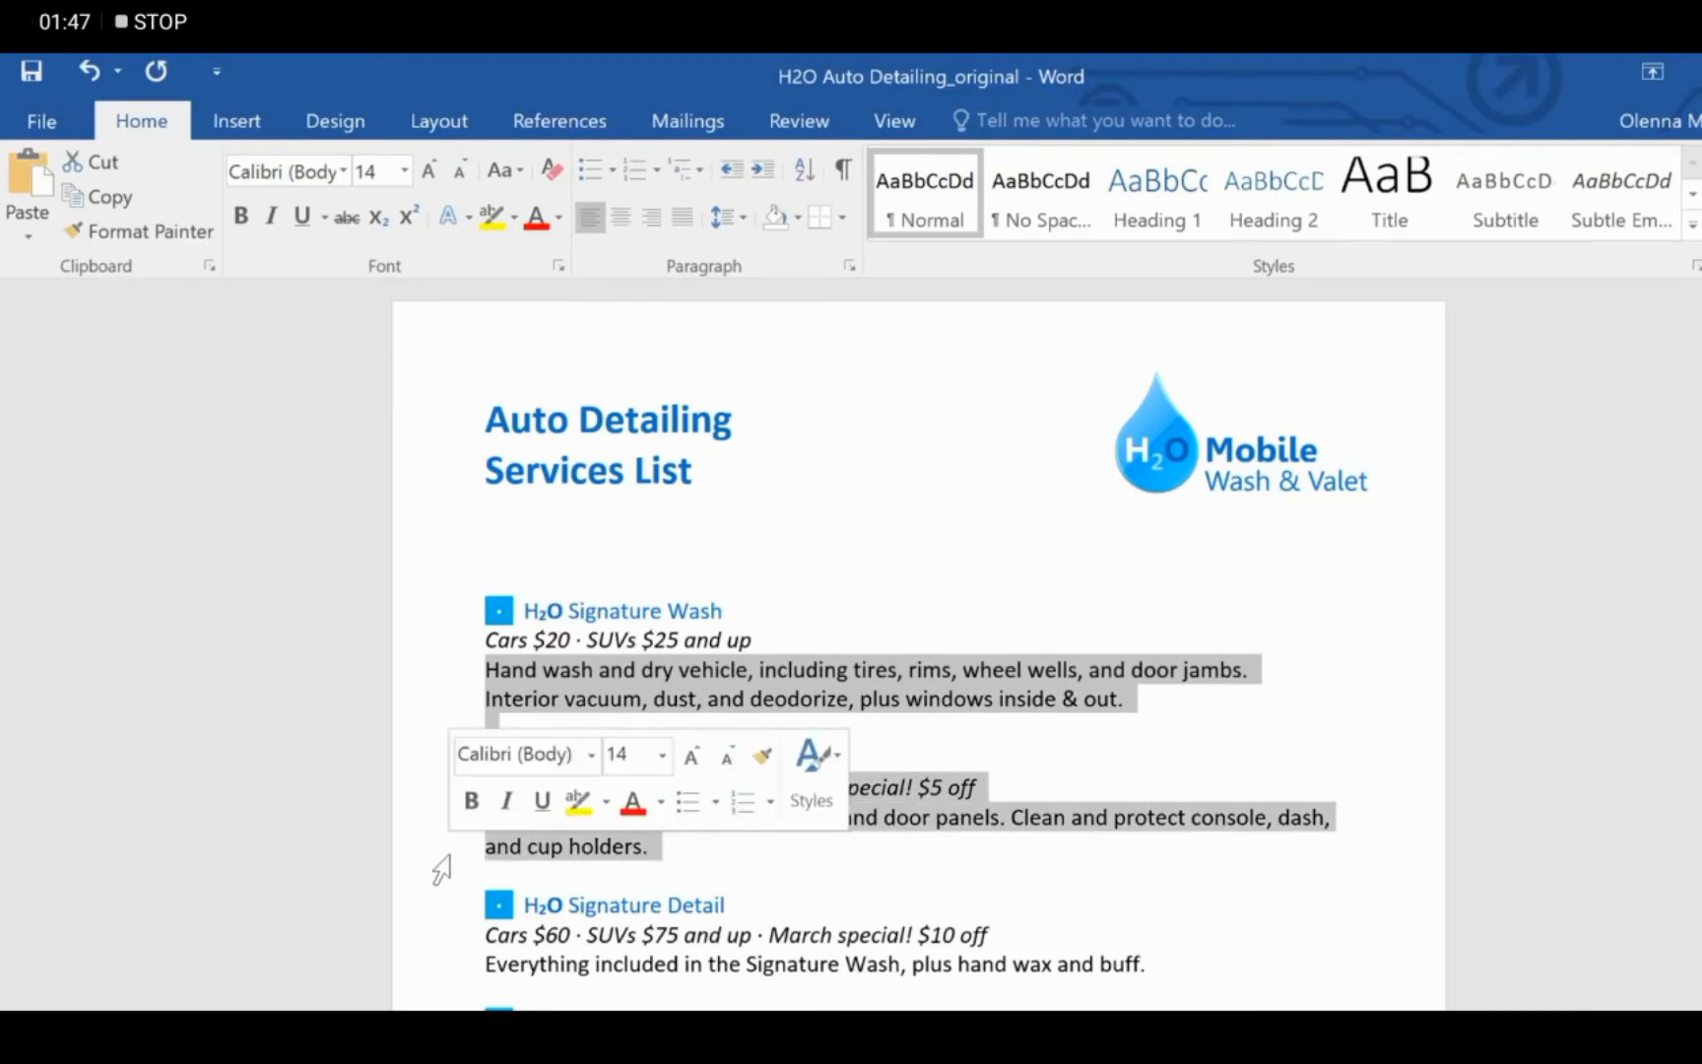
{"action": "left_click", "coordinate": [441, 869]}
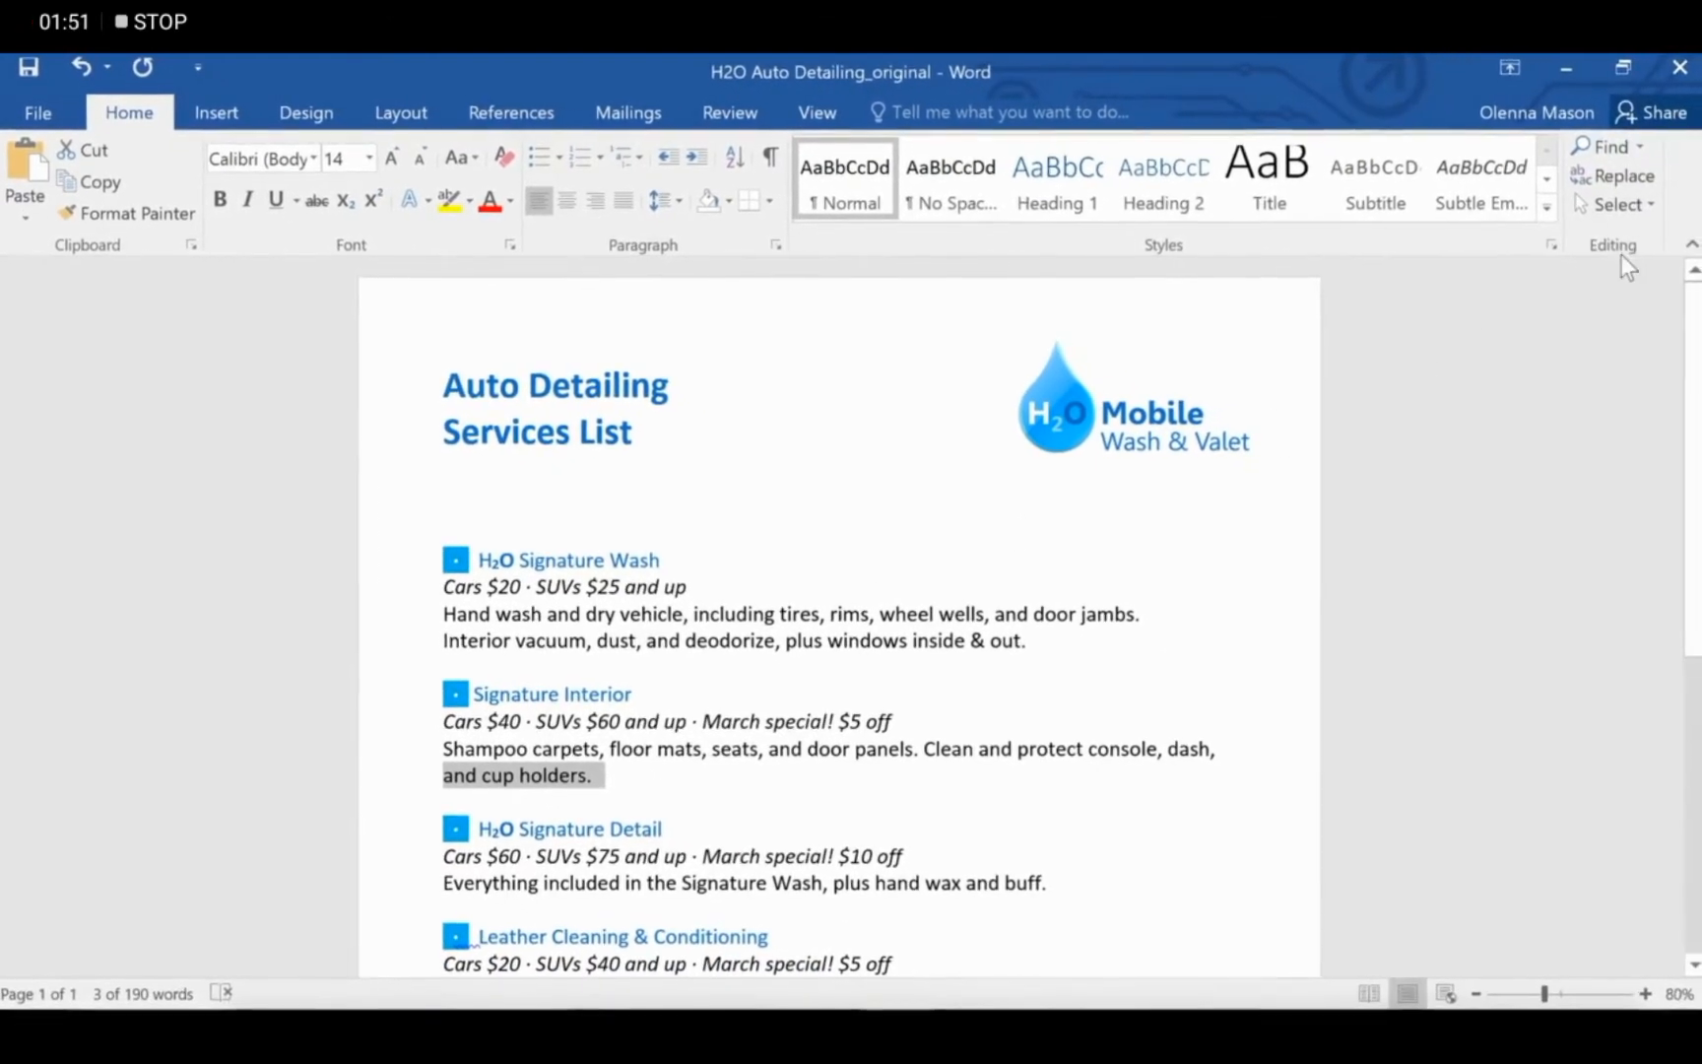
Select everything in the document with Select All, and clear the selection.
{"action": "left_click", "coordinate": [1649, 206]}
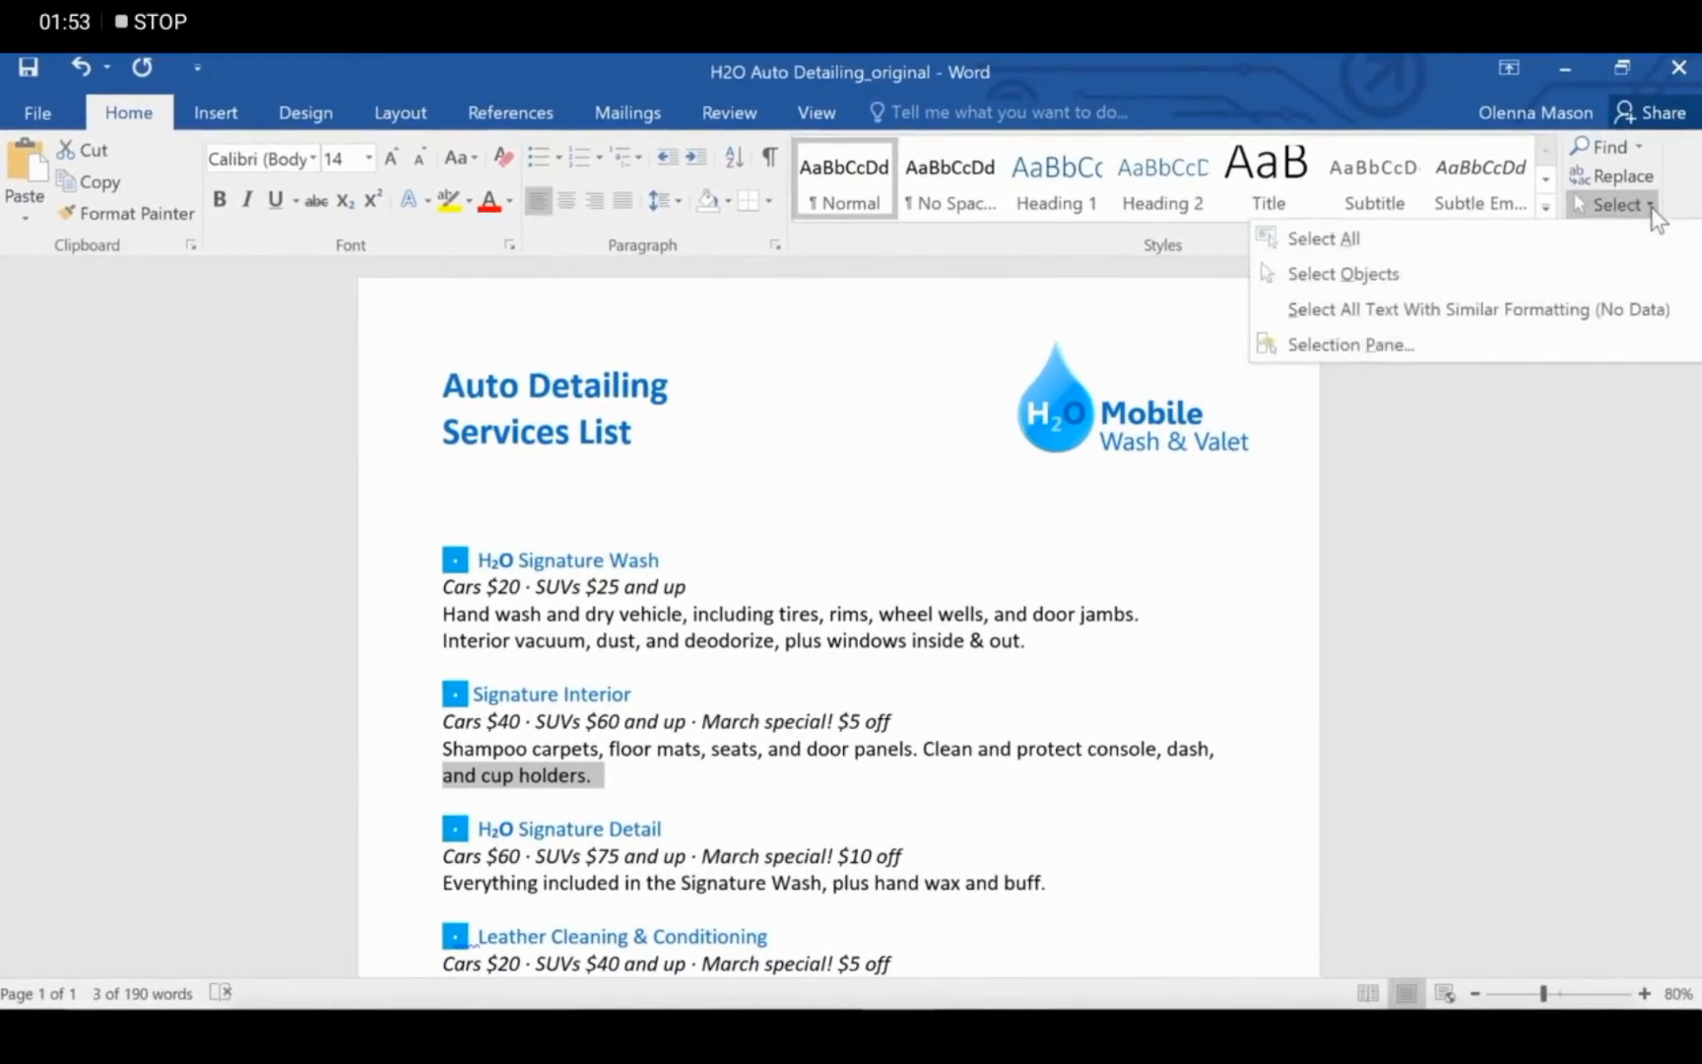
{"action": "left_click", "coordinate": [1641, 237]}
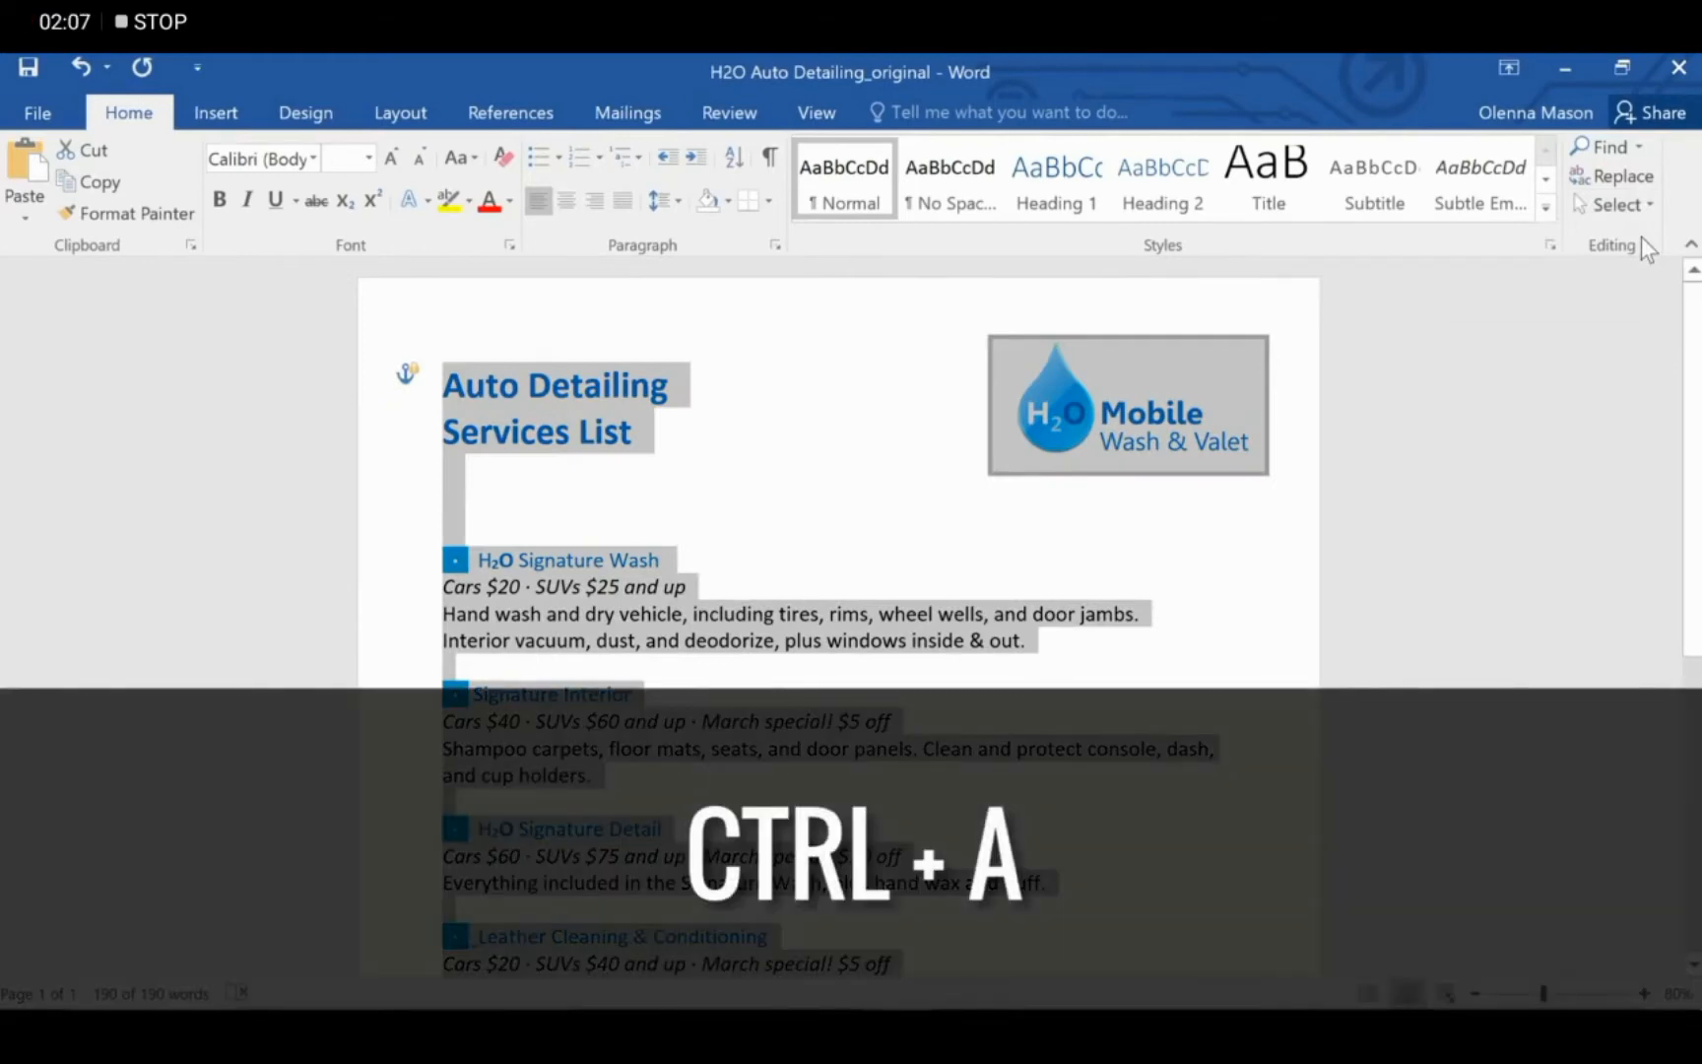
{"action": "left_click", "coordinate": [1224, 567]}
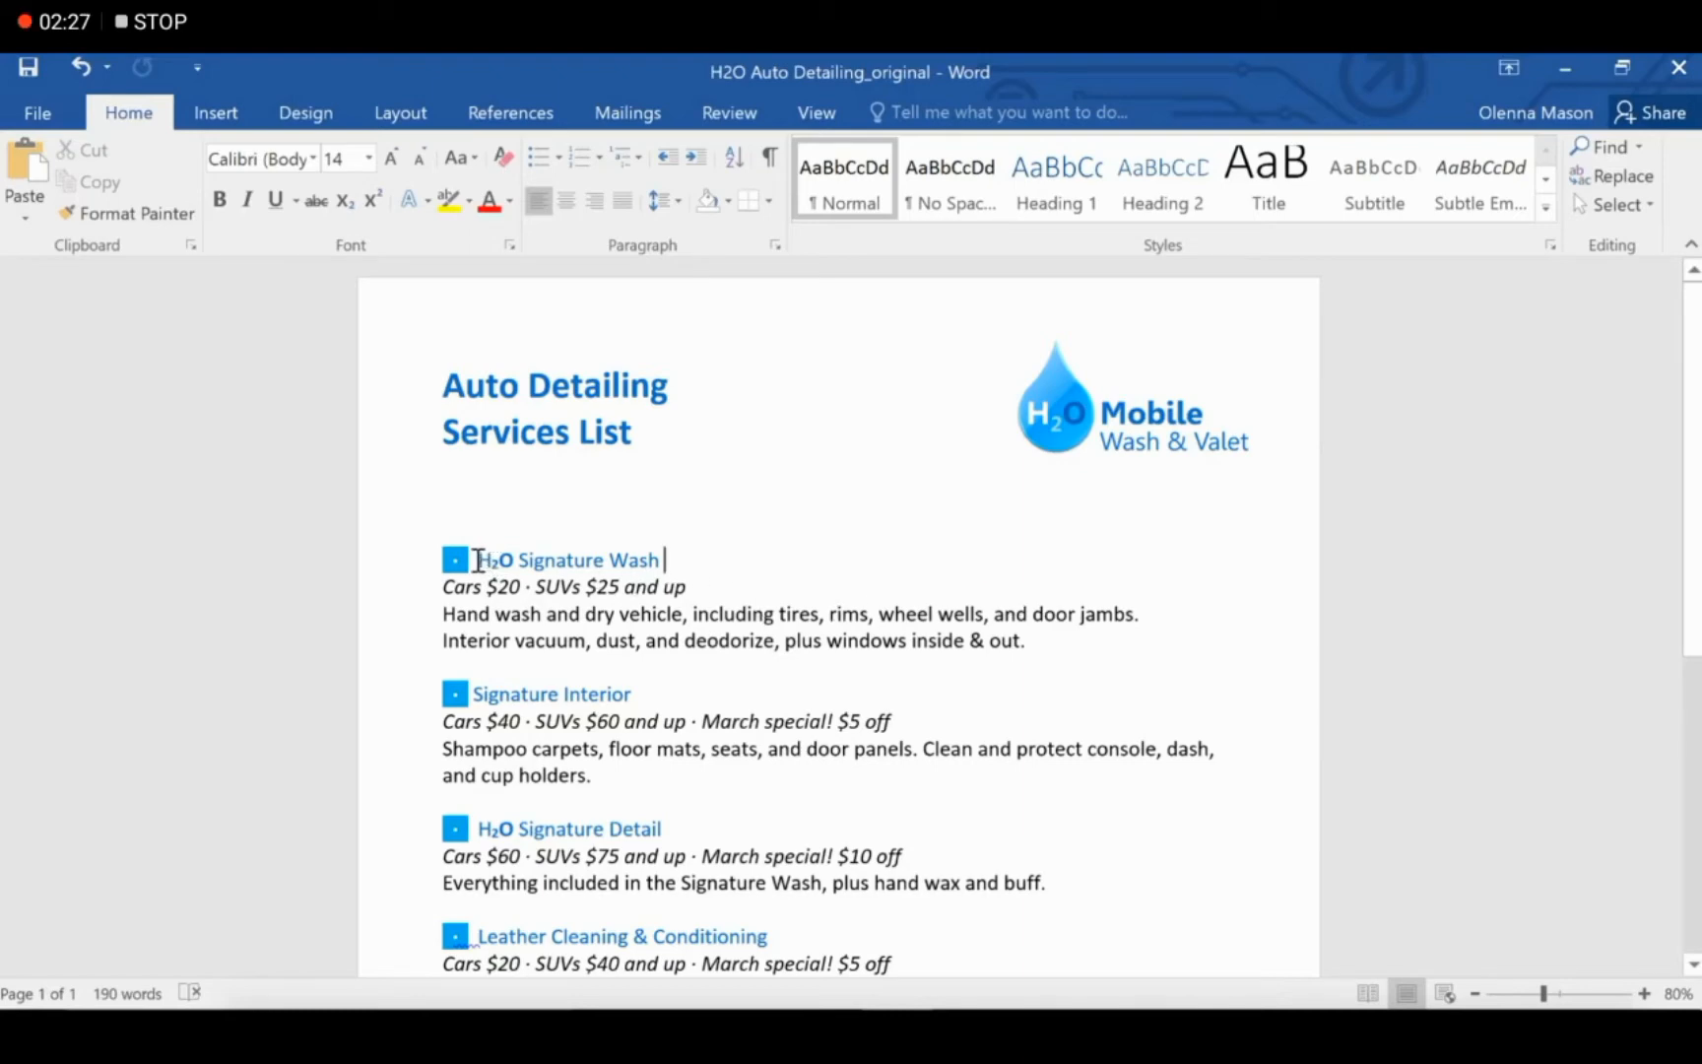
Copy "H₂O" from the Signature Wash heading and paste it in front of the "Signature Interior" heading.
{"action": "left_click_drag", "start_coordinate": [478, 560], "coordinate": [517, 562]}
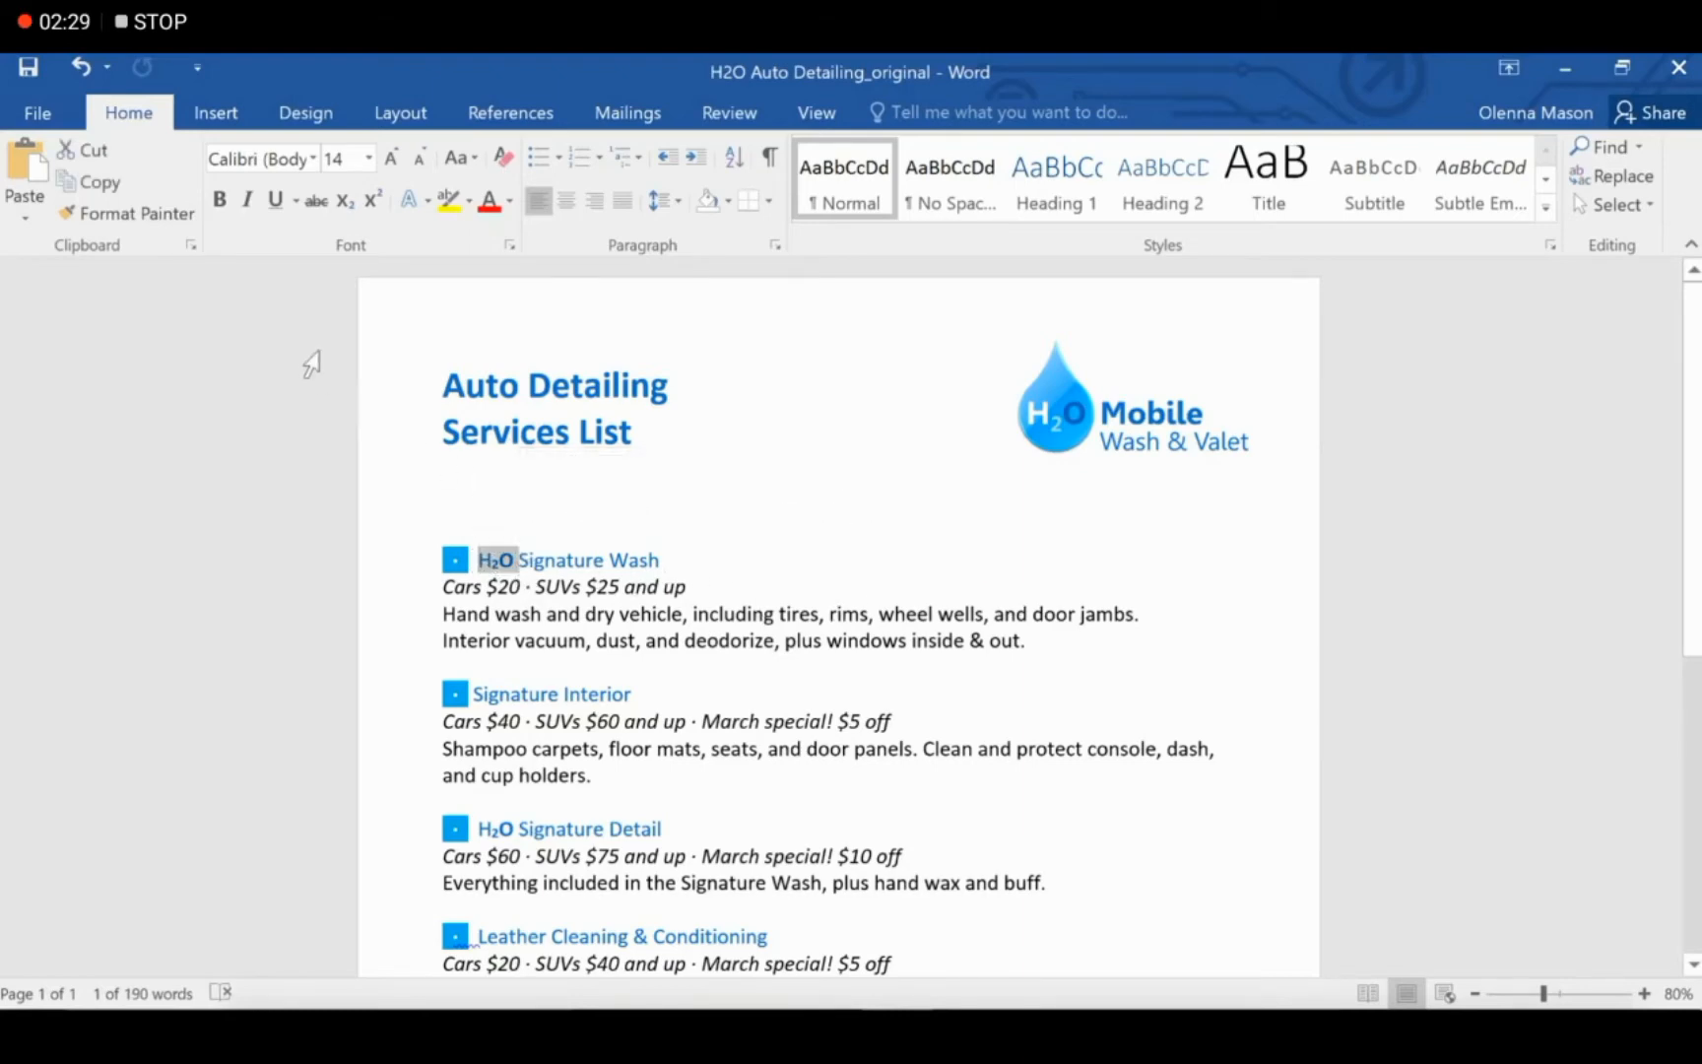
{"action": "left_click", "coordinate": [104, 183]}
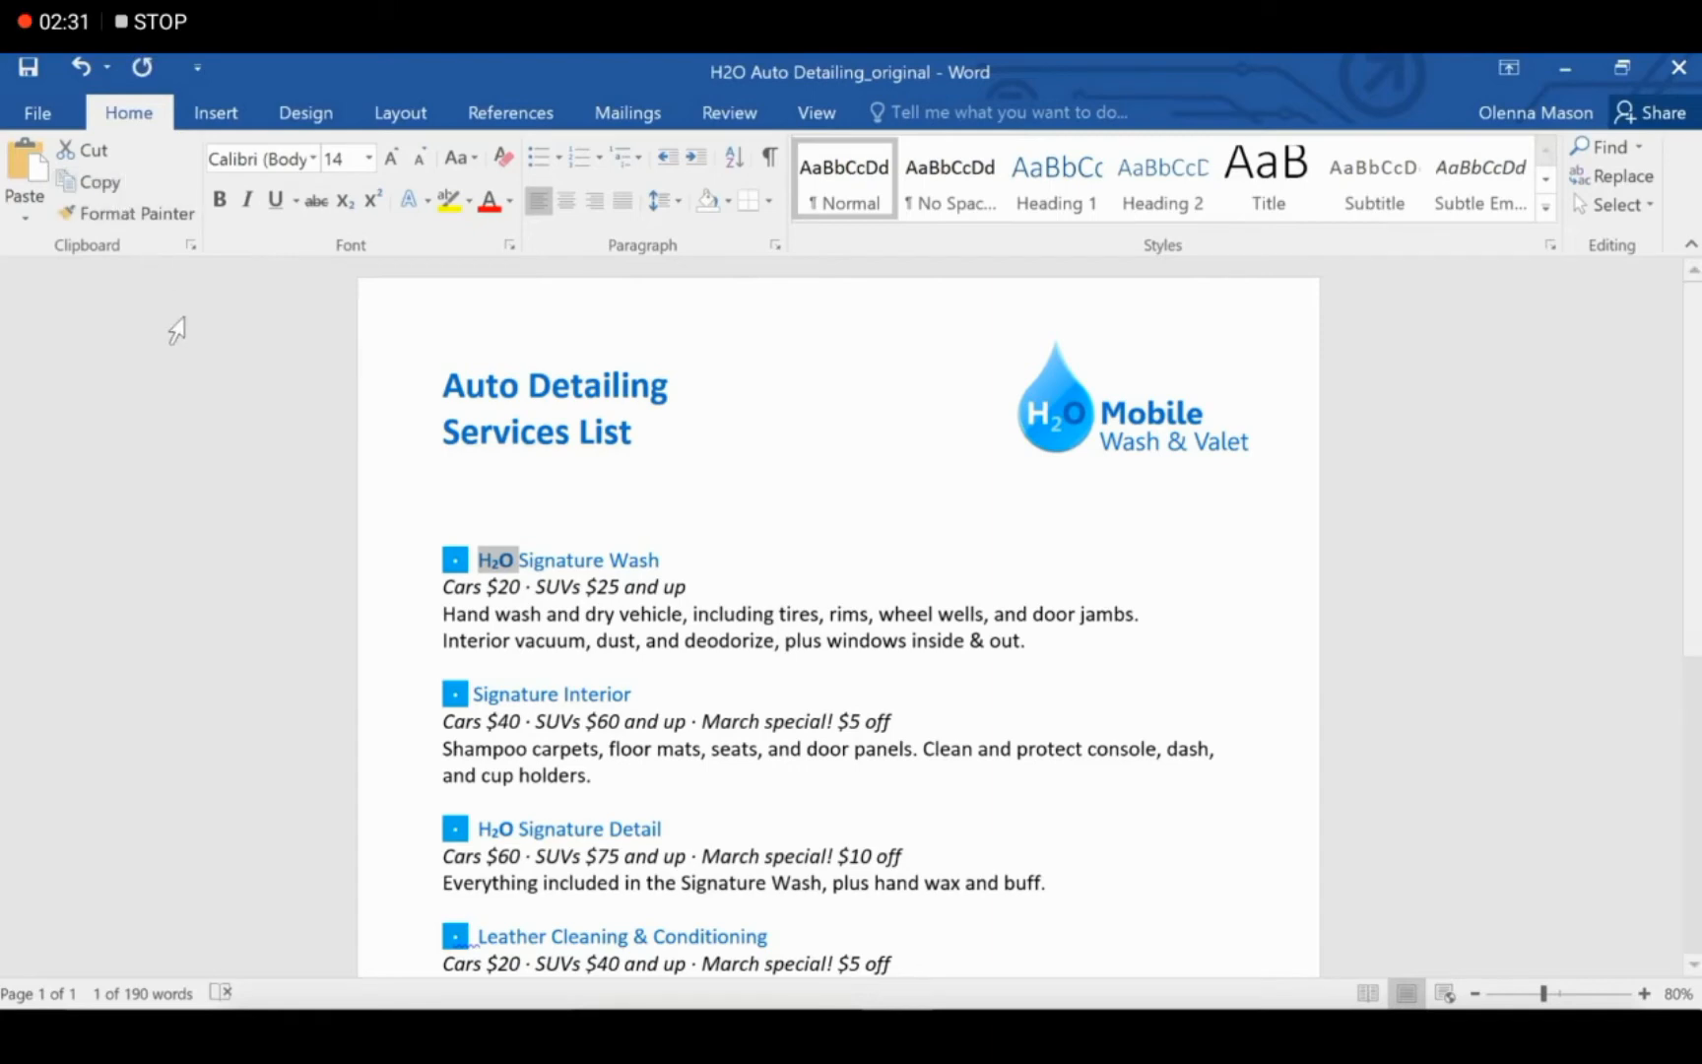
{"action": "left_click", "coordinate": [464, 694]}
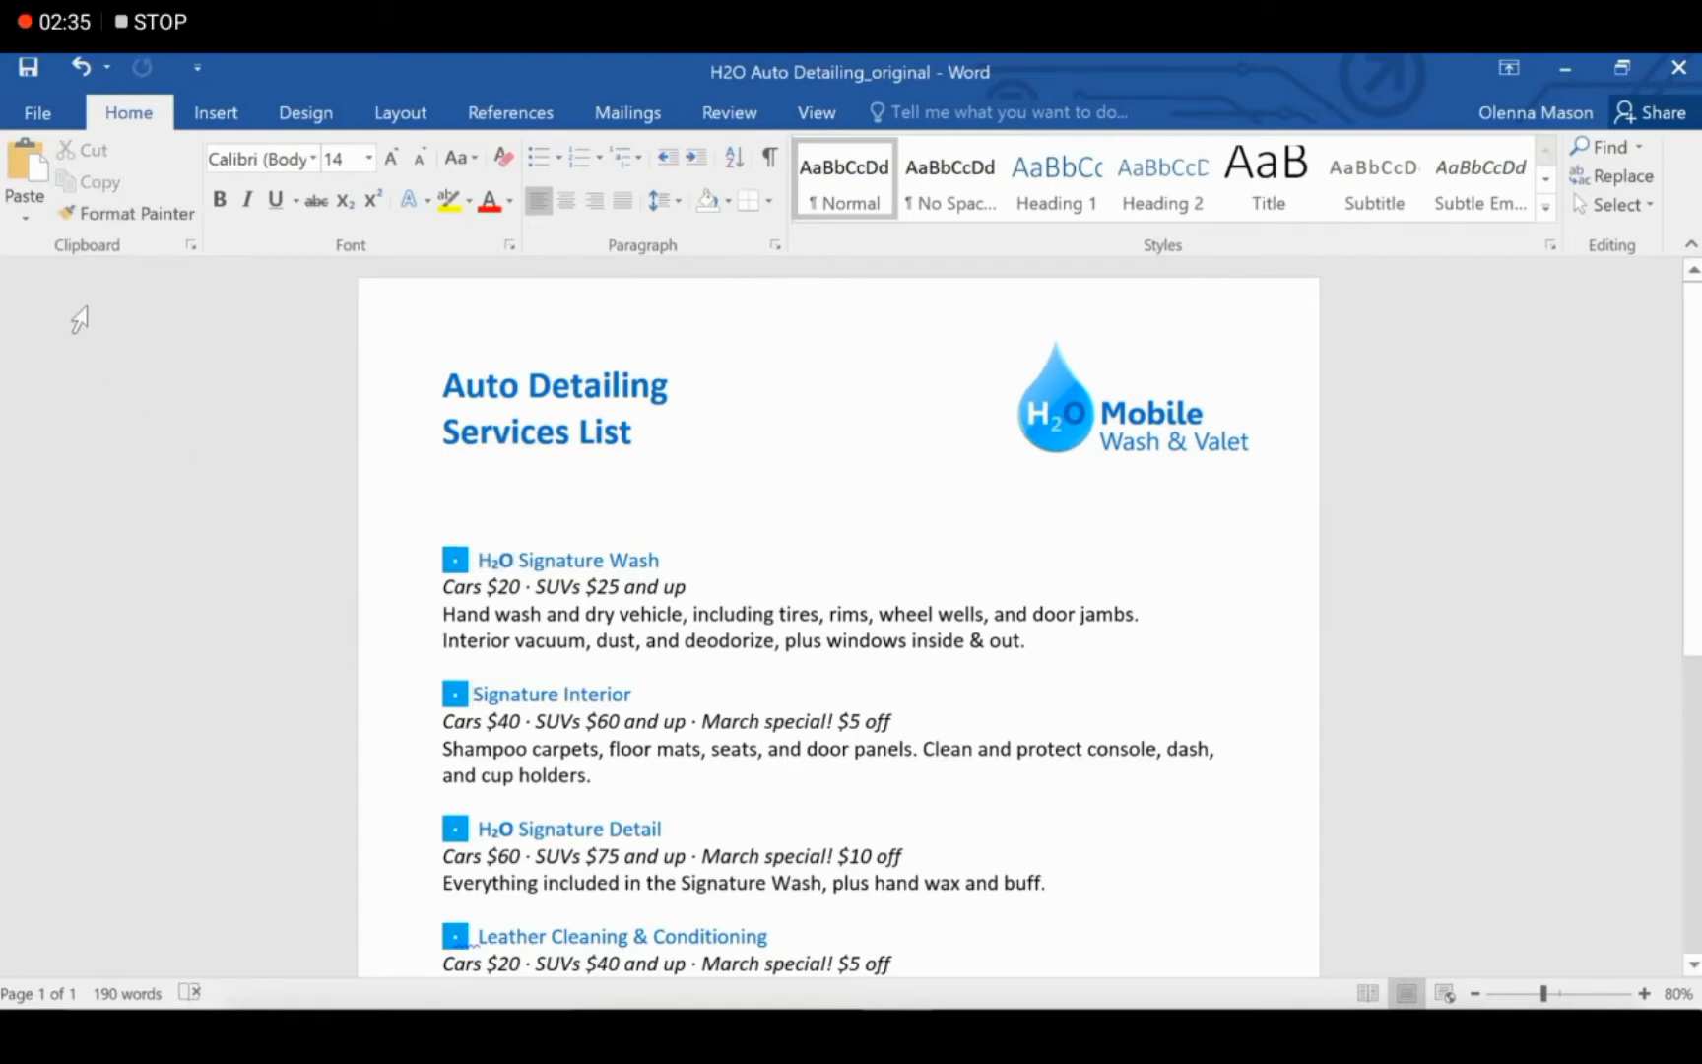
{"action": "left_click", "coordinate": [31, 165]}
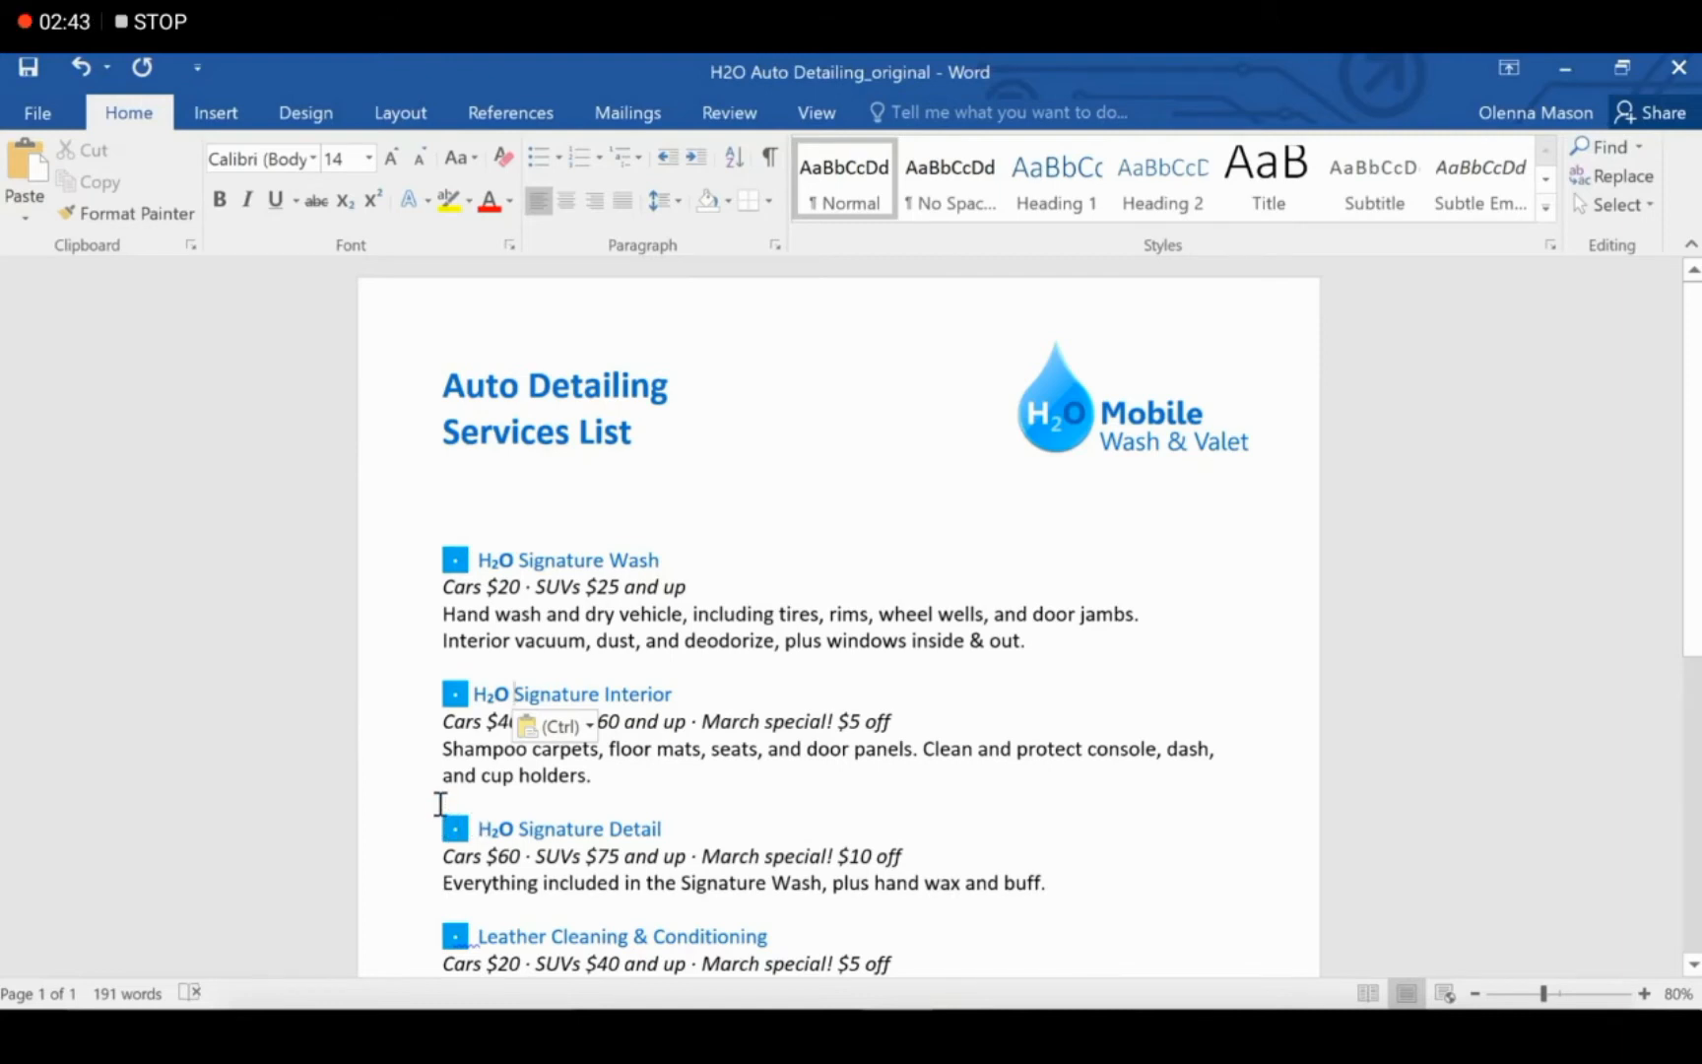
Cut the H₂O Signature Detail section and paste it above H₂O Signature Interior, keeping its source formatting.
{"action": "mouse_move", "coordinate": [441, 804]}
{"action": "left_mouse_down"}
{"action": "mouse_move", "coordinate": [457, 828]}
{"action": "mouse_move", "coordinate": [1048, 882]}
{"action": "left_mouse_up"}
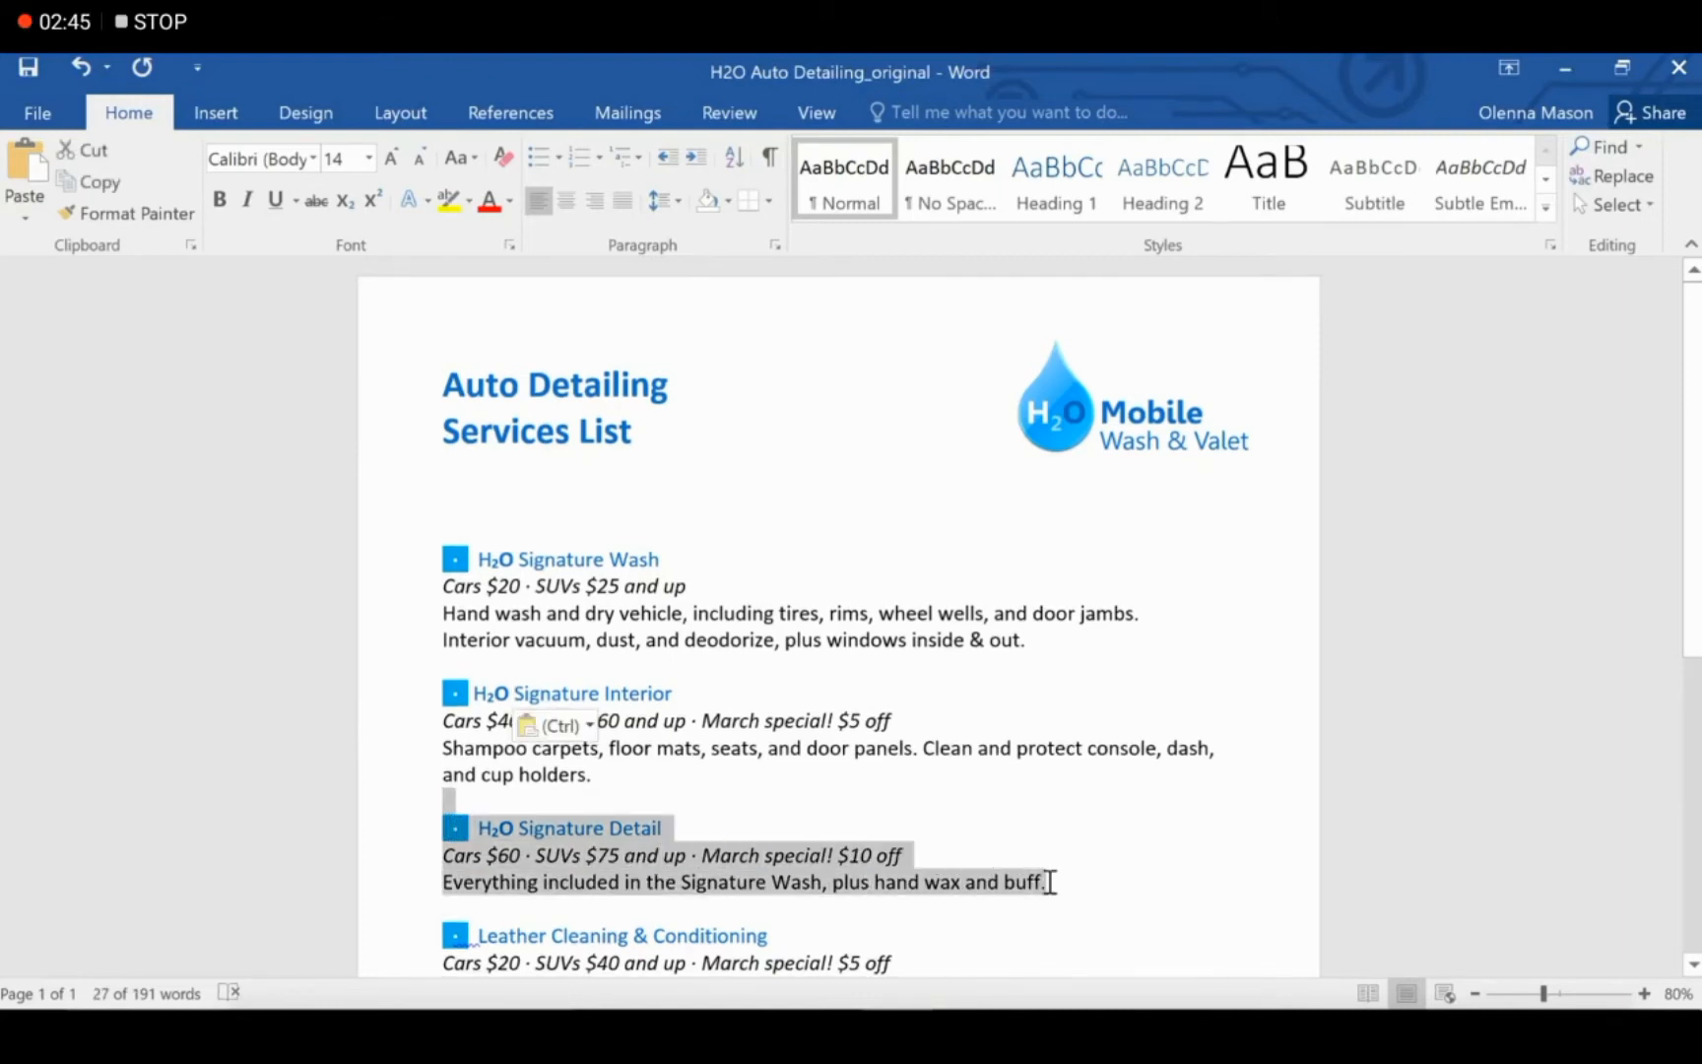
{"action": "right_click", "coordinate": [903, 884]}
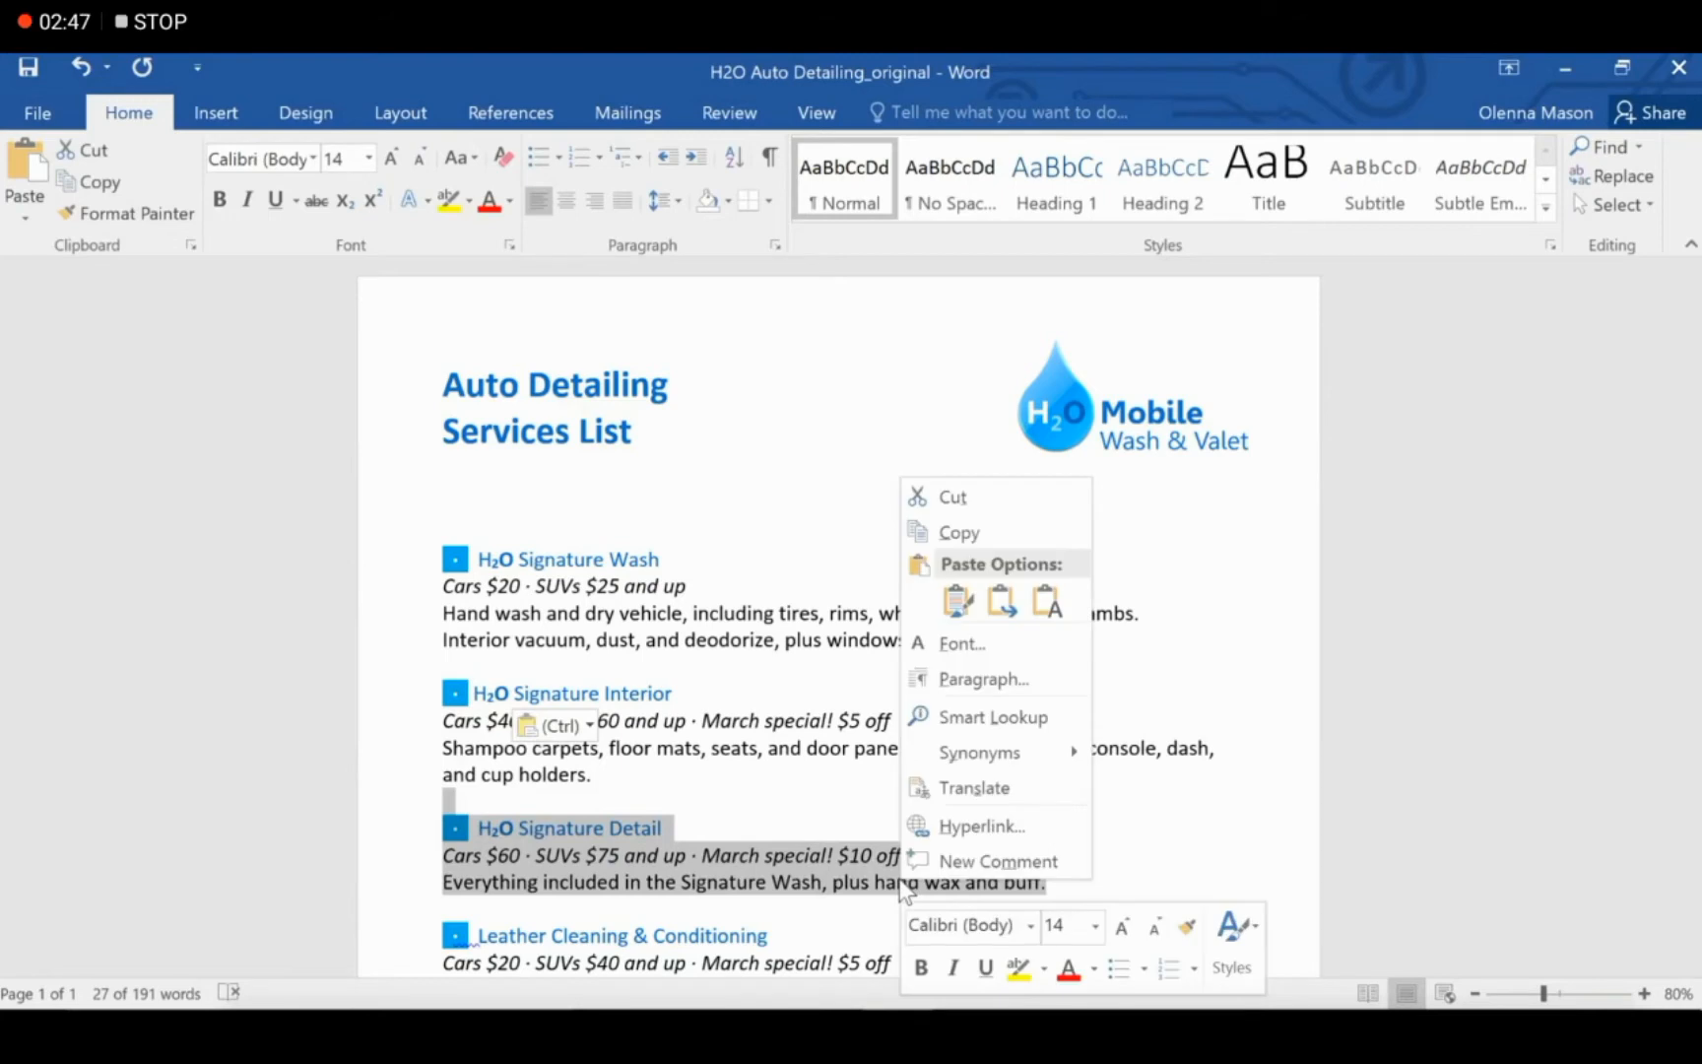
{"action": "left_click", "coordinate": [944, 501]}
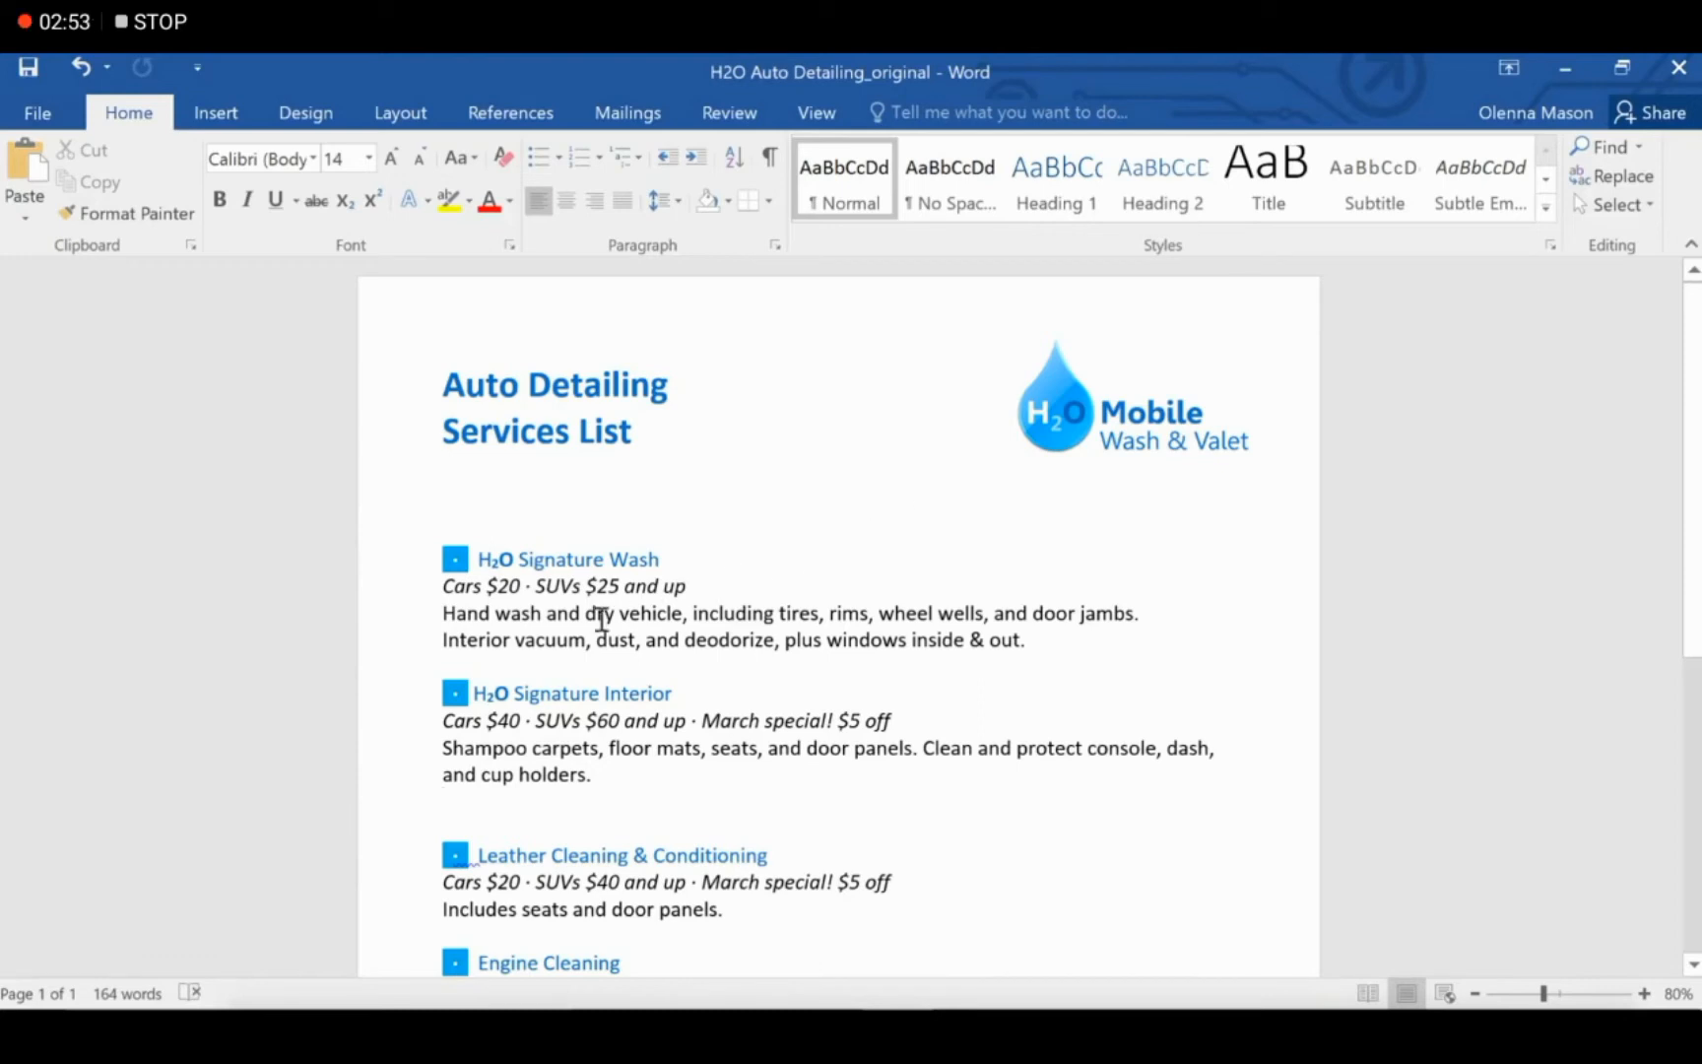
{"action": "right_click", "coordinate": [456, 666]}
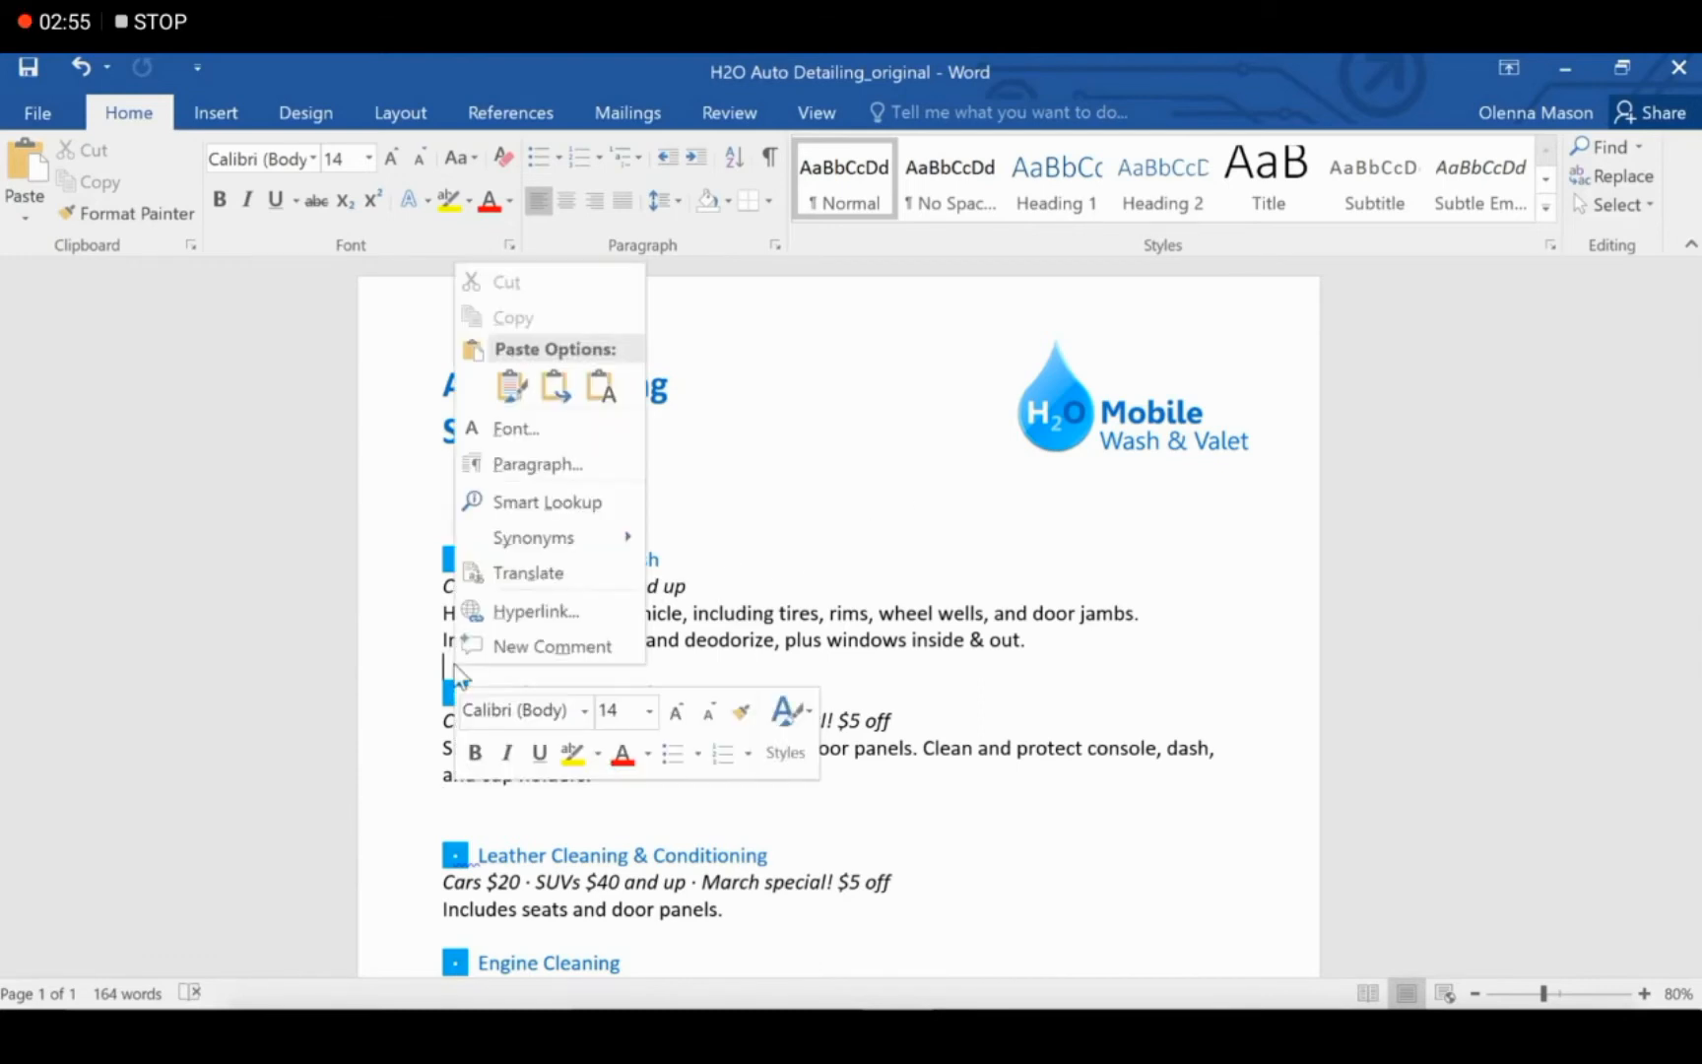
{"action": "left_click", "coordinate": [520, 394]}
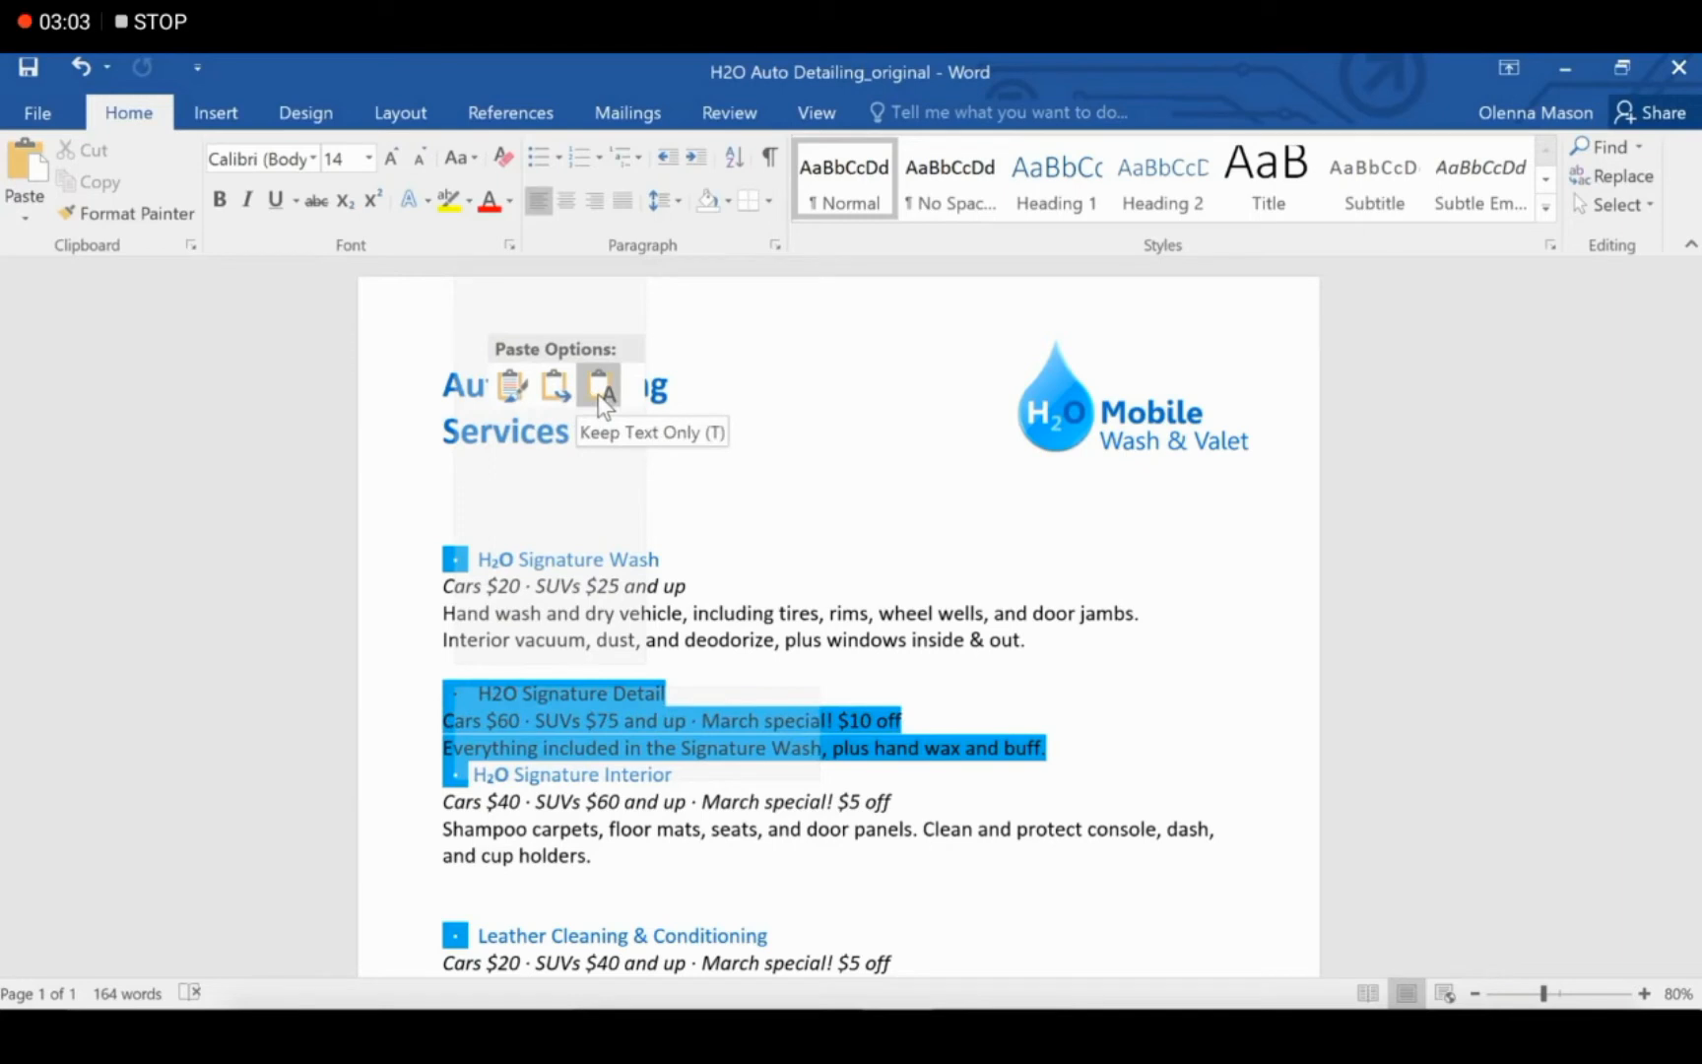
{"action": "left_click", "coordinate": [510, 394]}
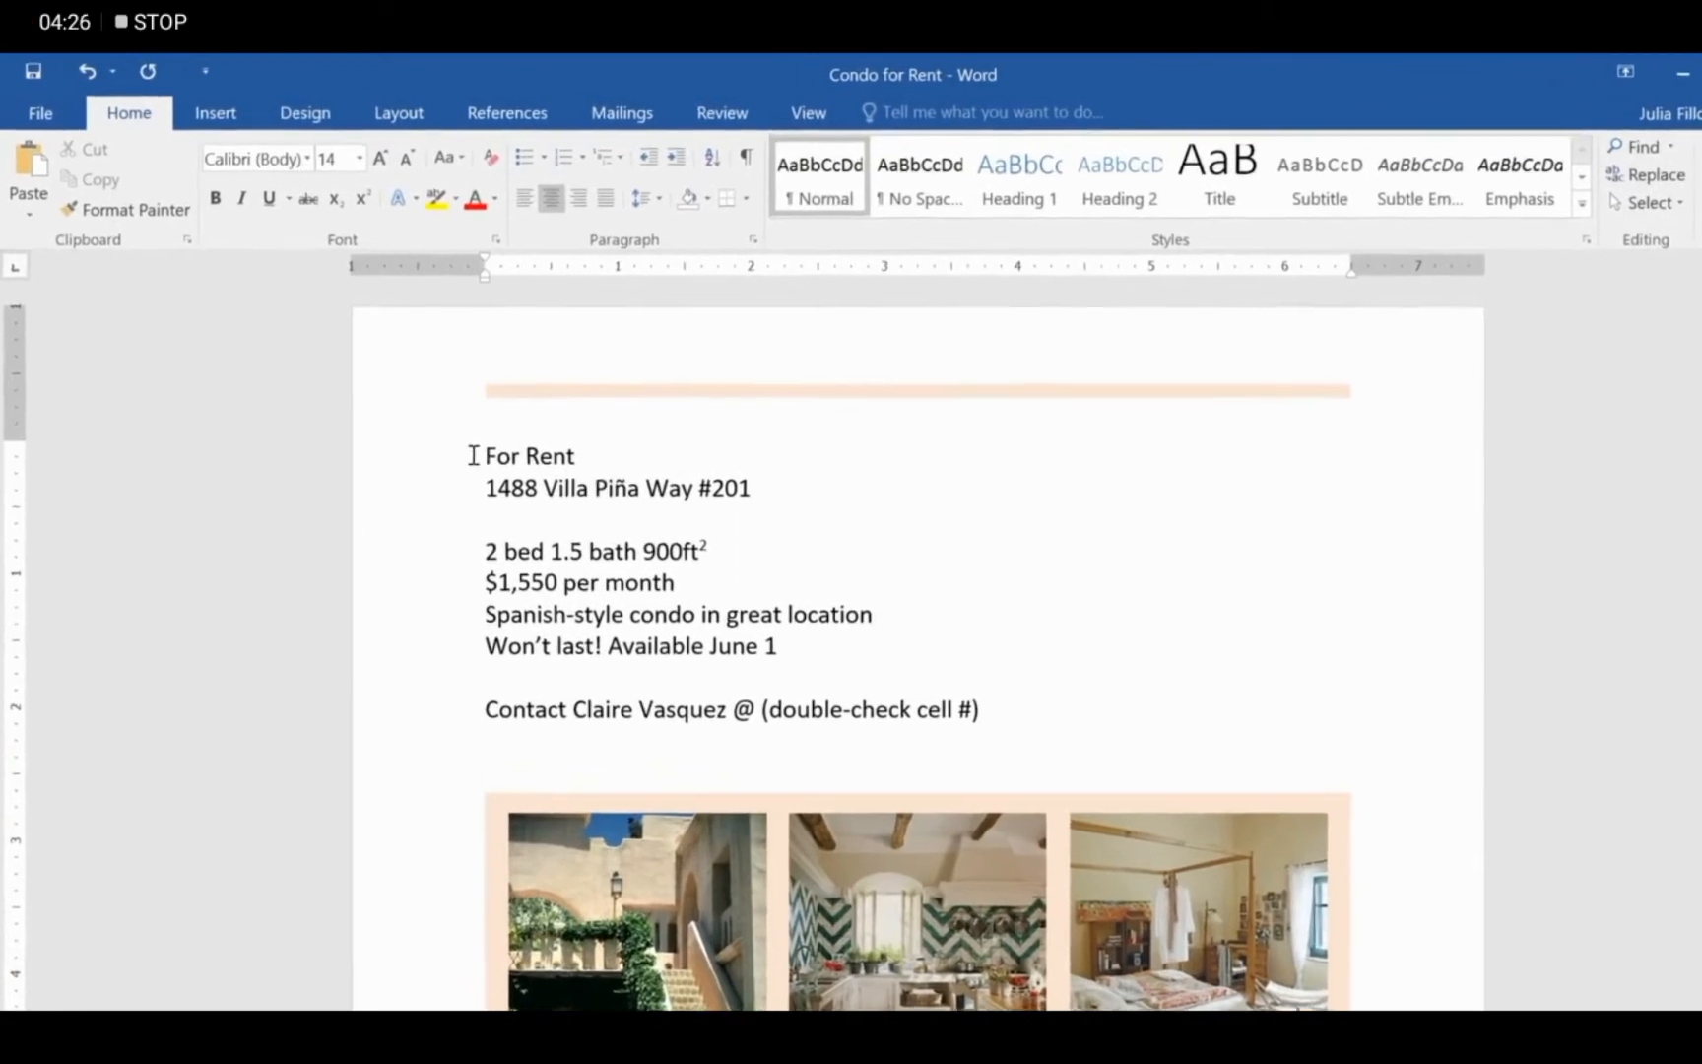
In the Condo for Rent document, set the "For Rent" line's font size to 48 and grow it to 72.
{"action": "left_click_drag", "start_coordinate": [473, 455], "coordinate": [635, 462]}
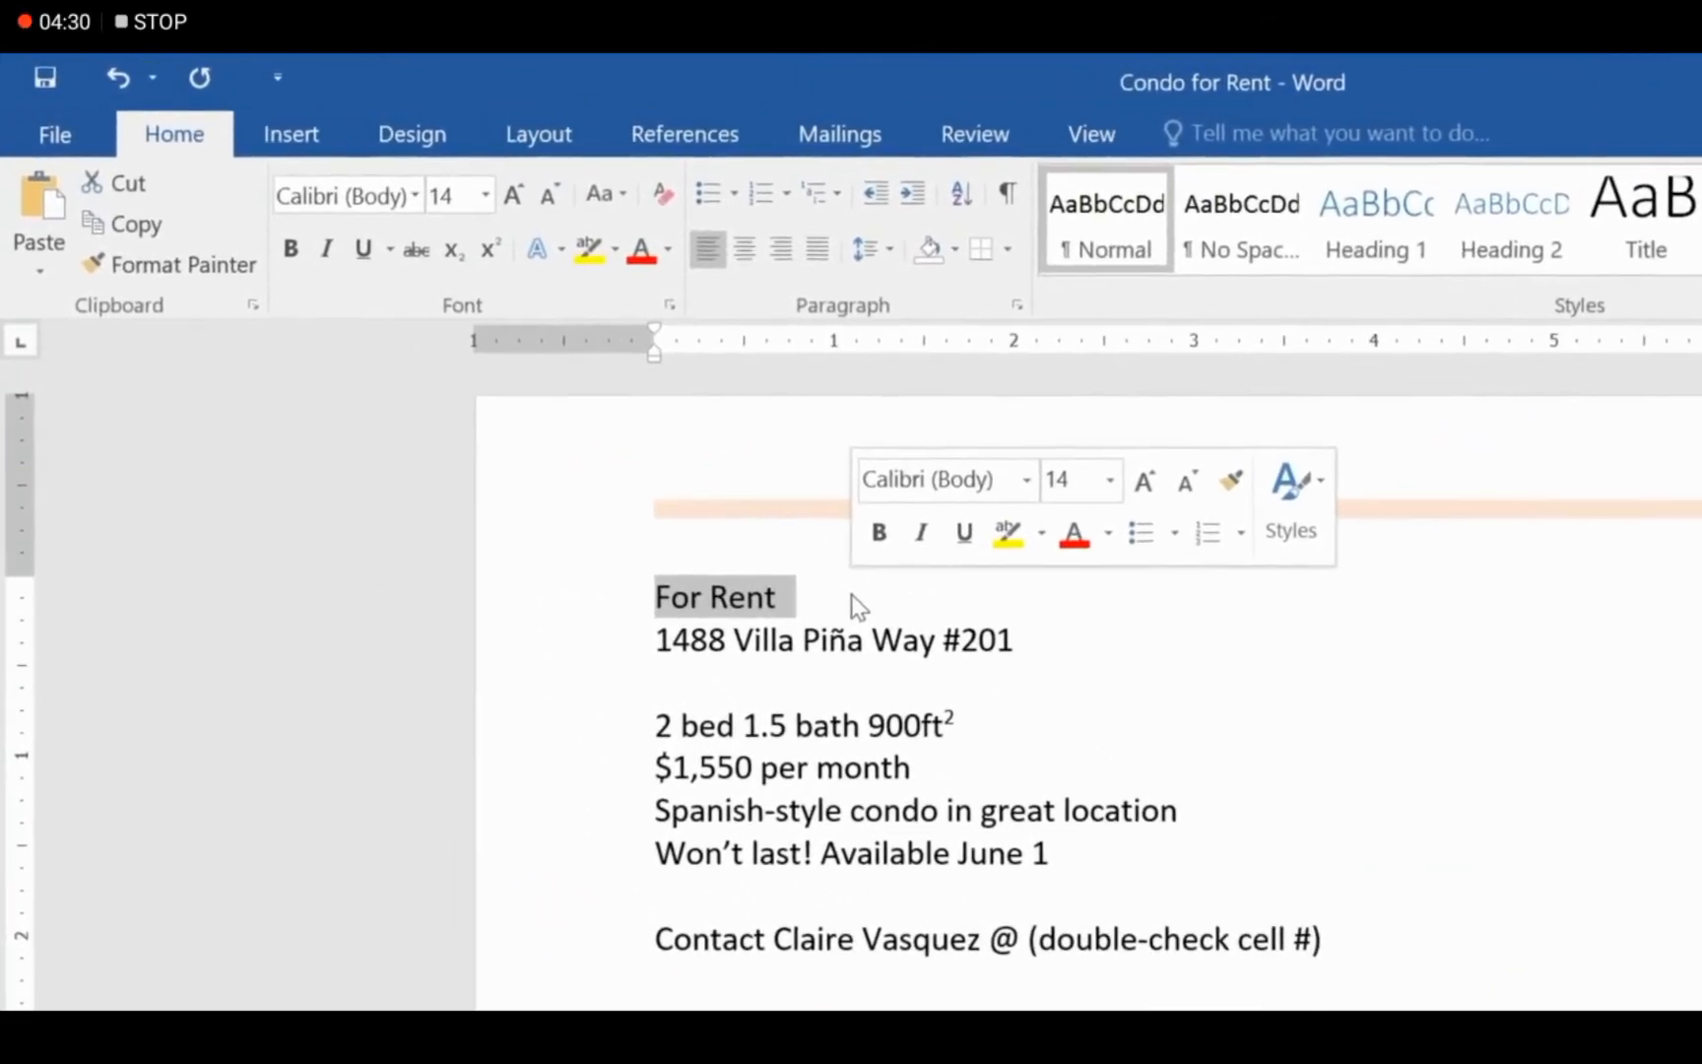
{"action": "left_click", "coordinate": [472, 200]}
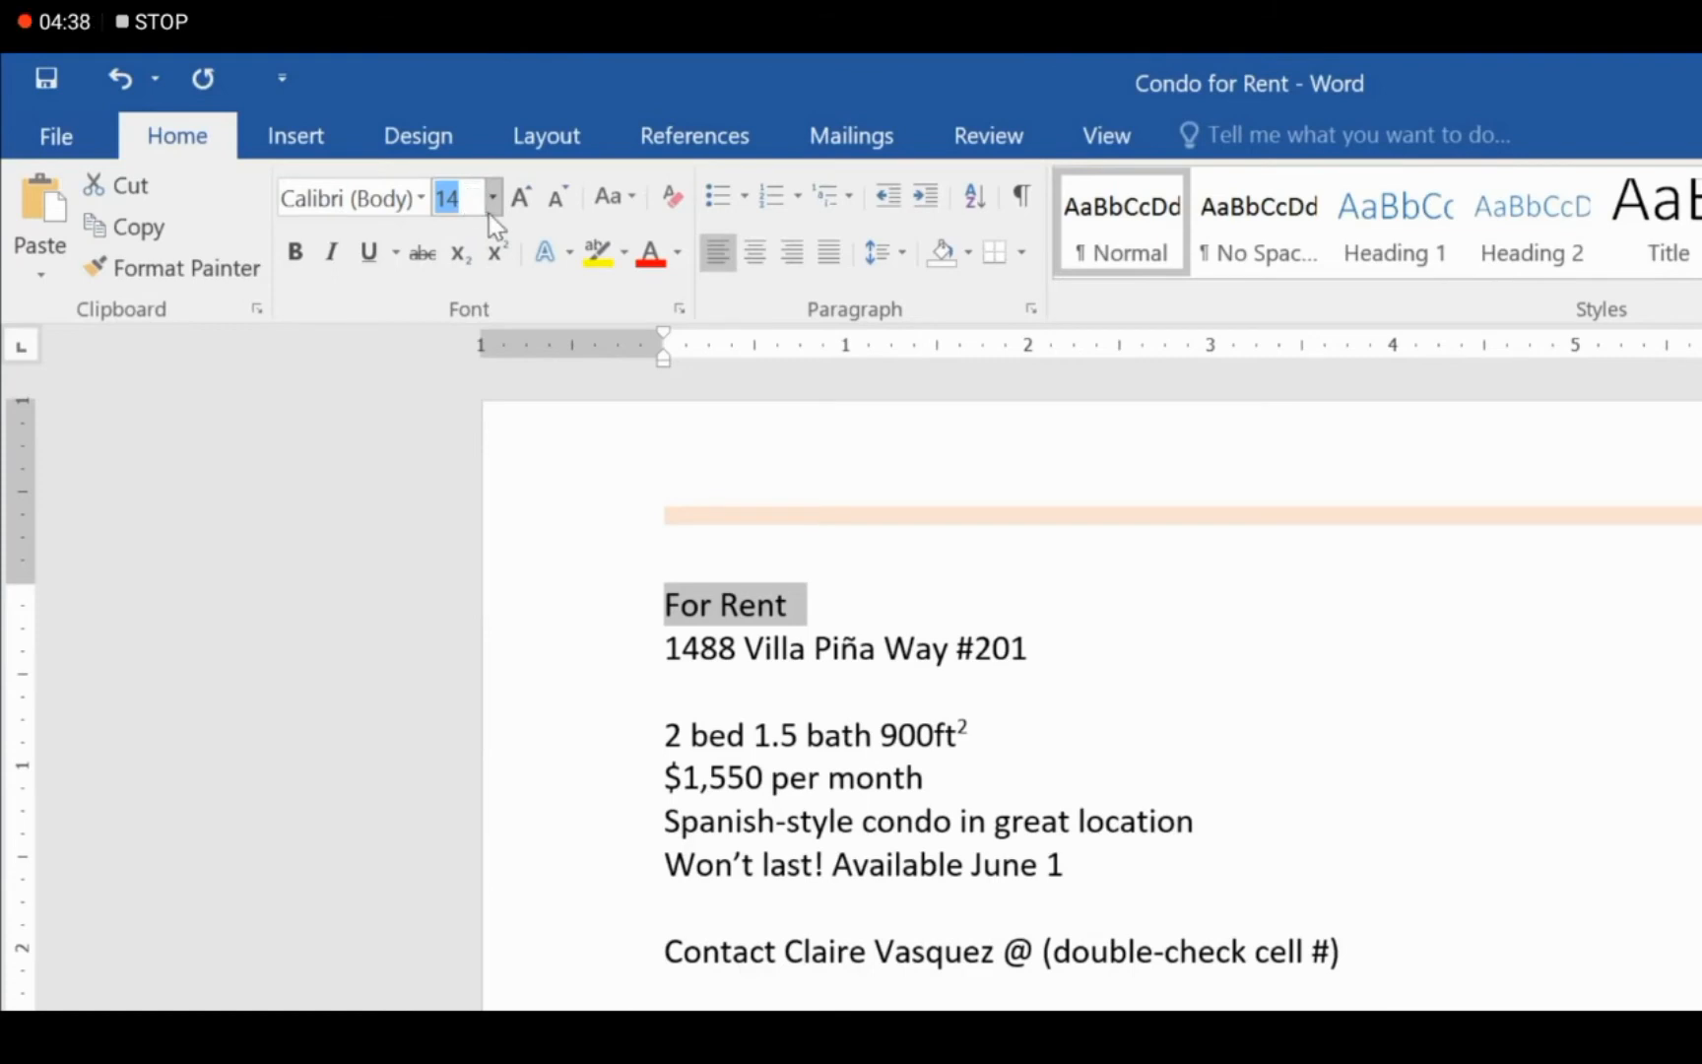
{"action": "left_click", "coordinate": [490, 209]}
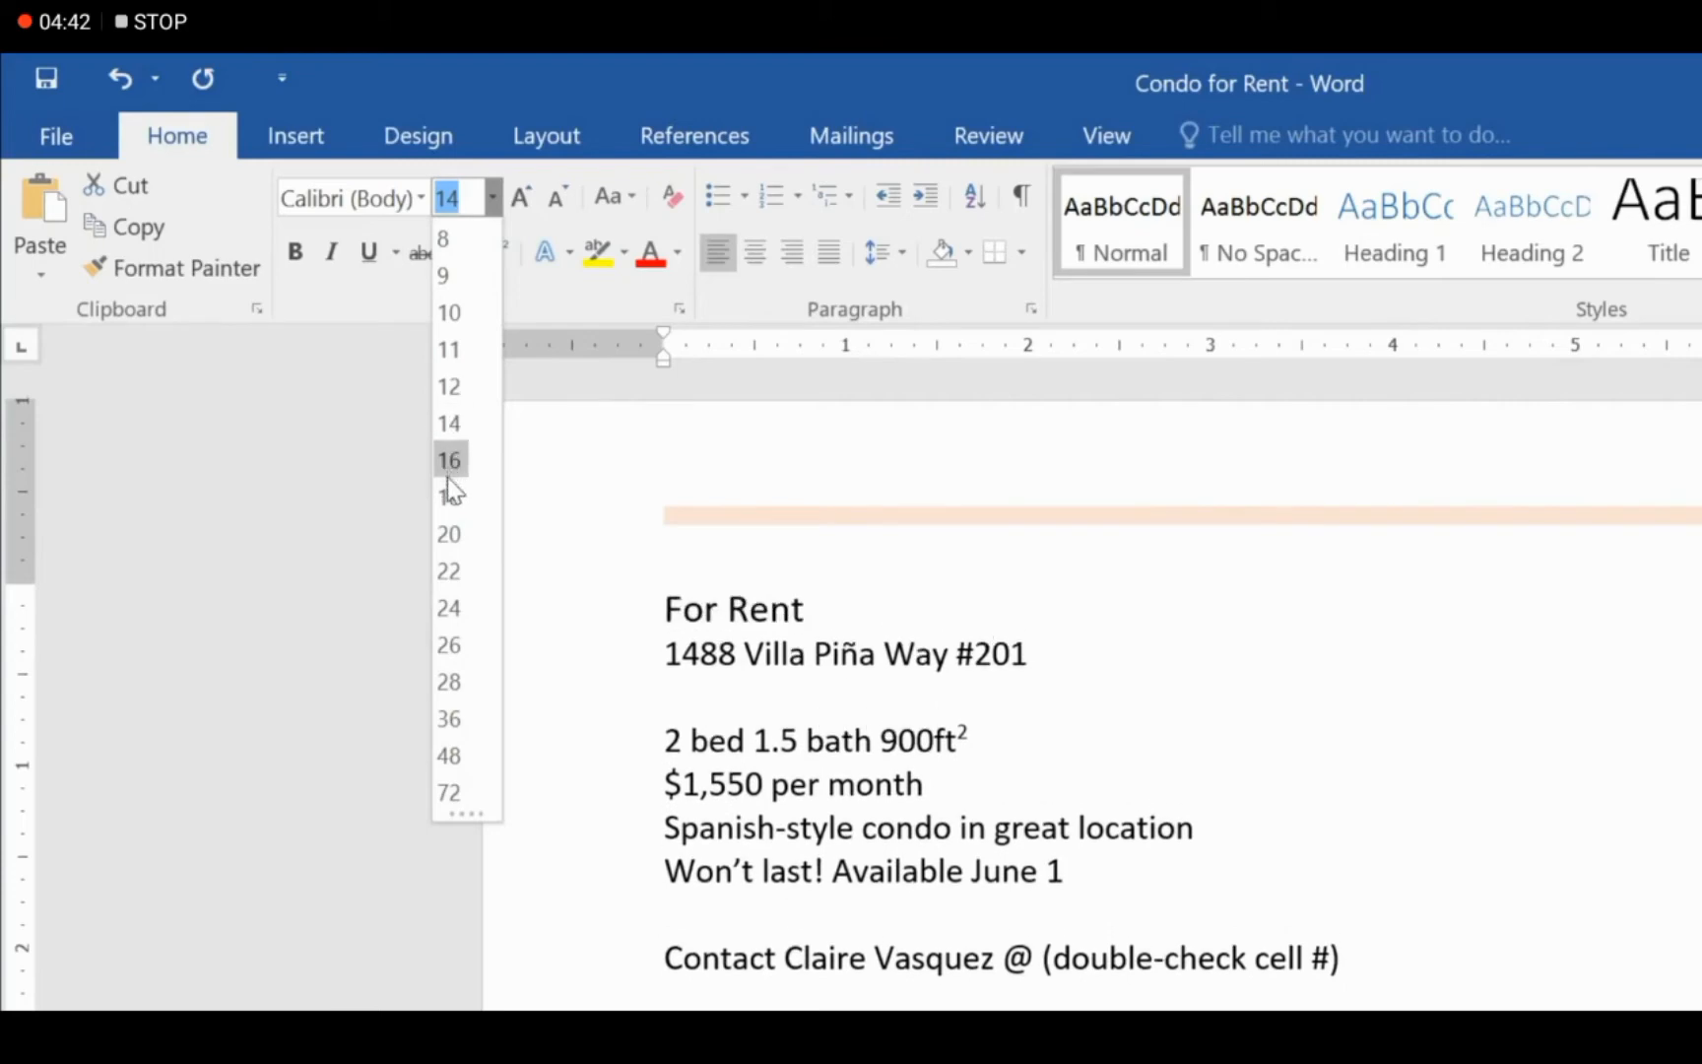
{"action": "left_click", "coordinate": [449, 755]}
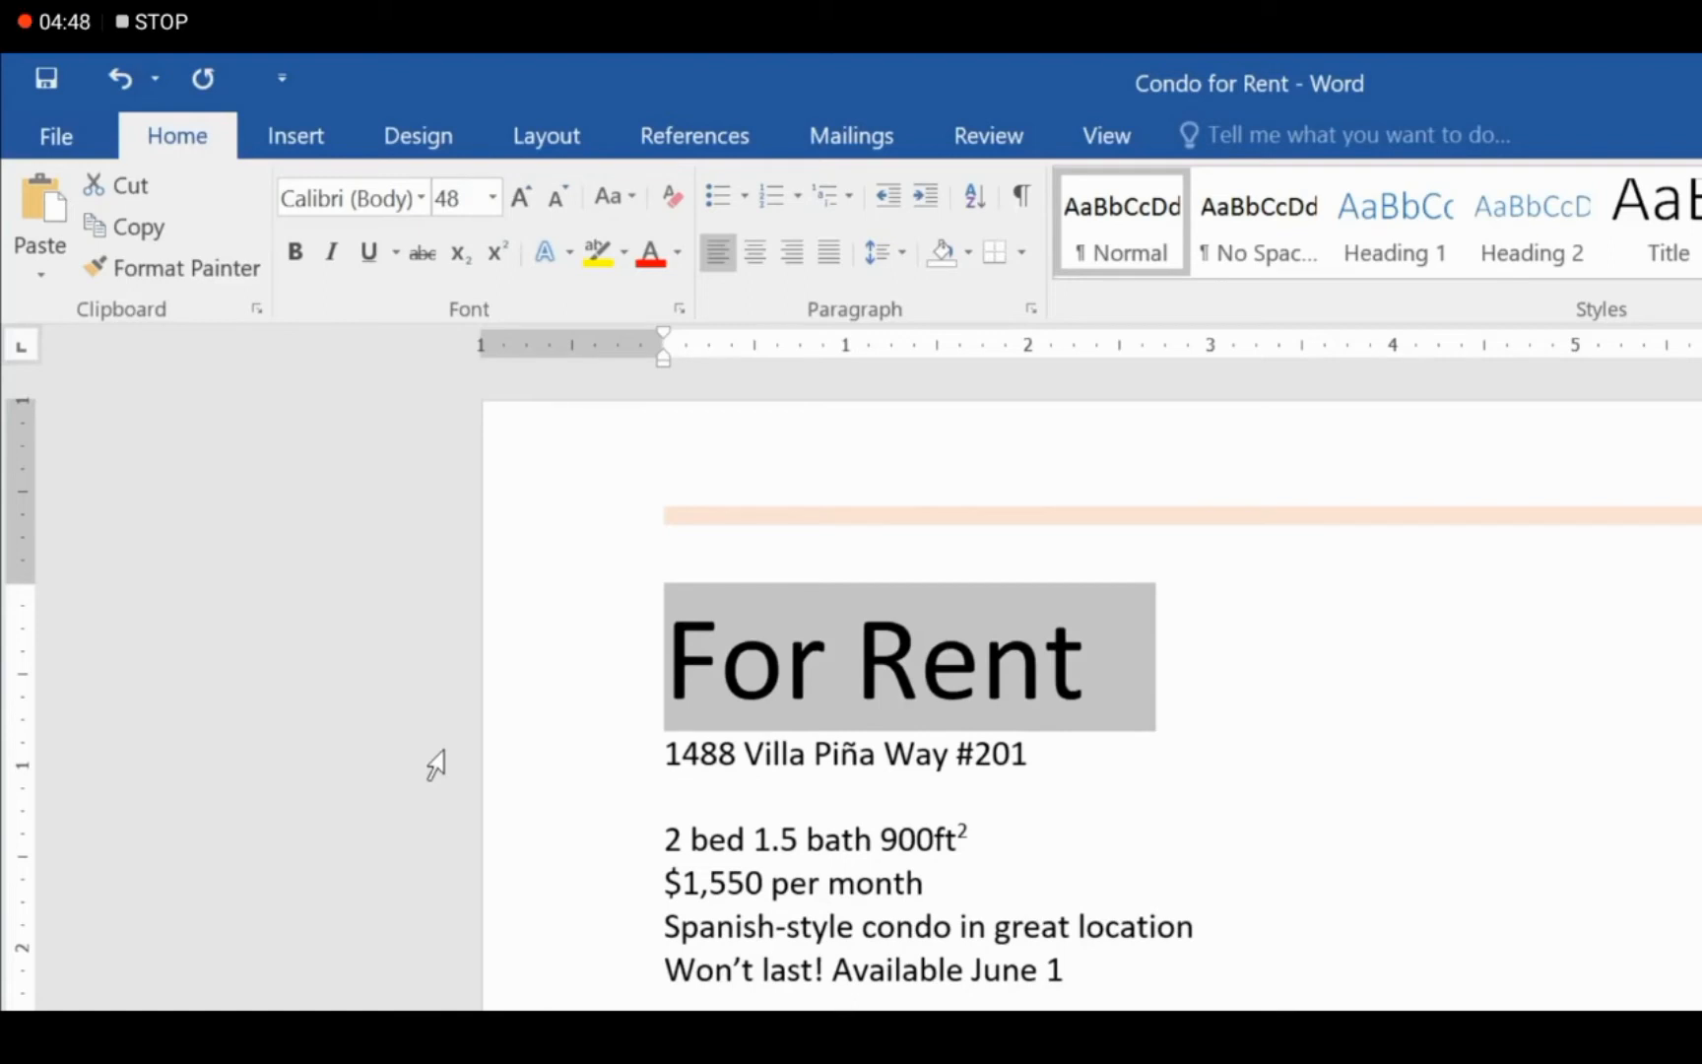
{"action": "left_click", "coordinate": [522, 198]}
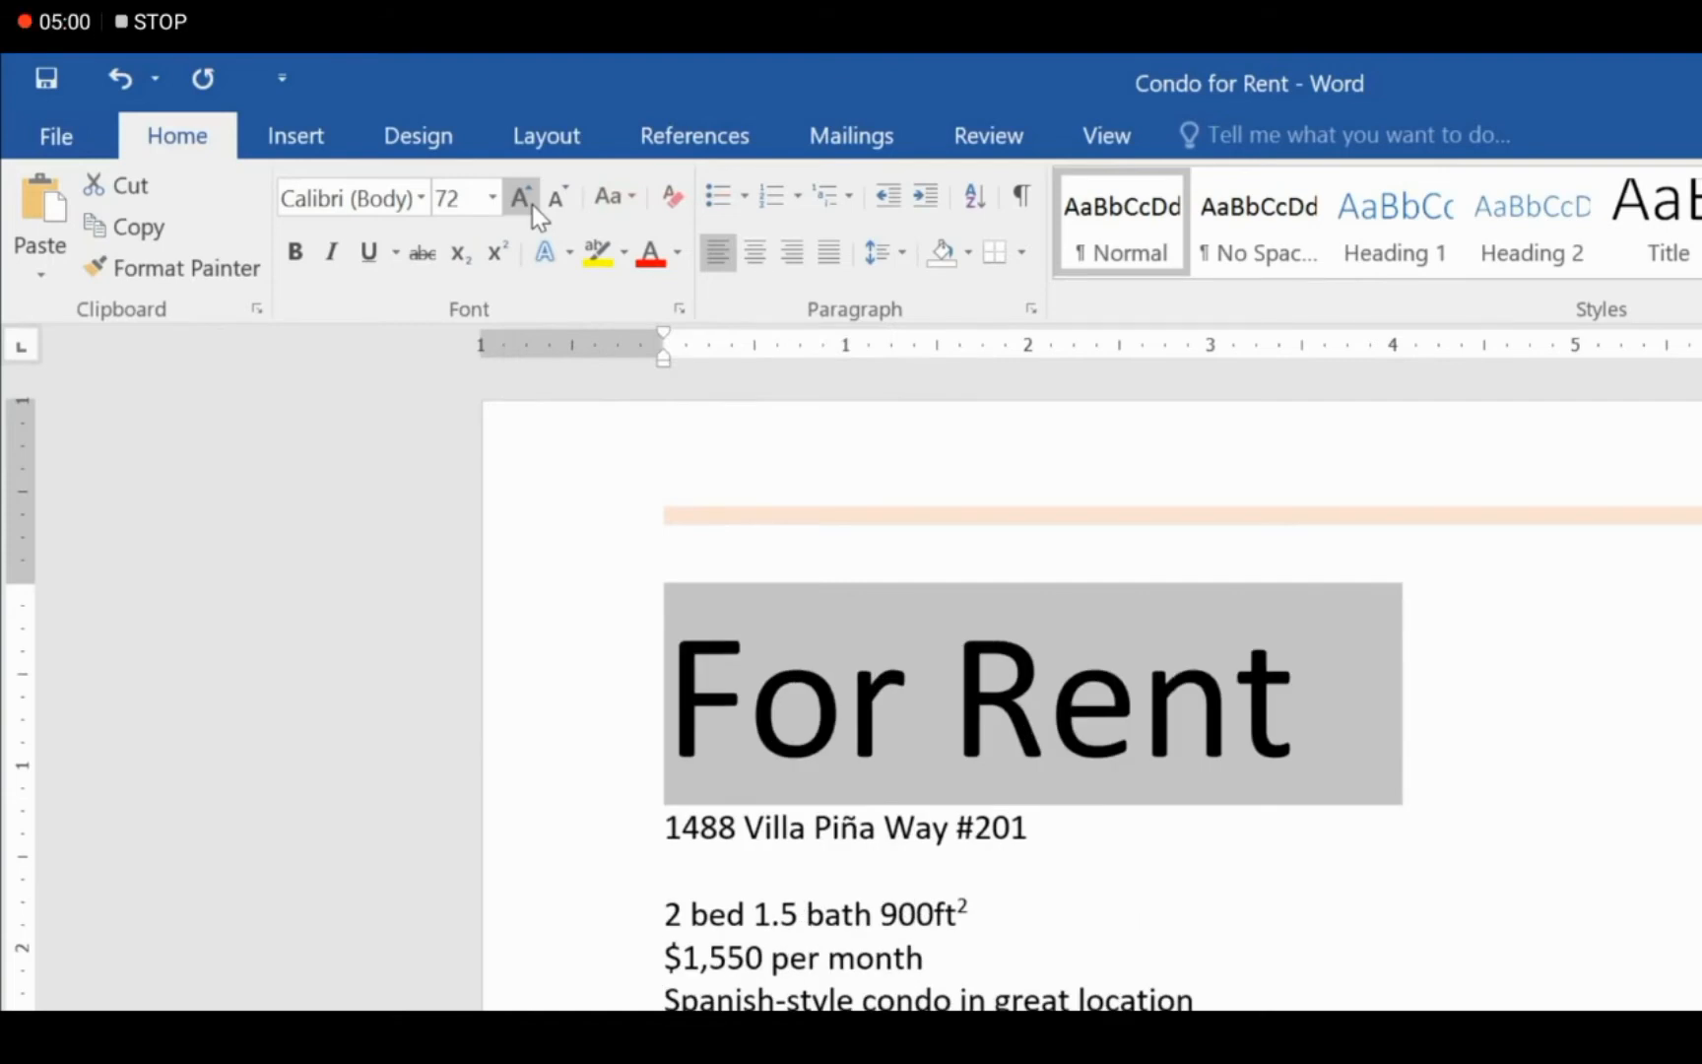
Change the "For Rent" heading's font to Tw Cen MT Condensed and color it light orange from the additional standard colors.
{"action": "left_click", "coordinate": [424, 208]}
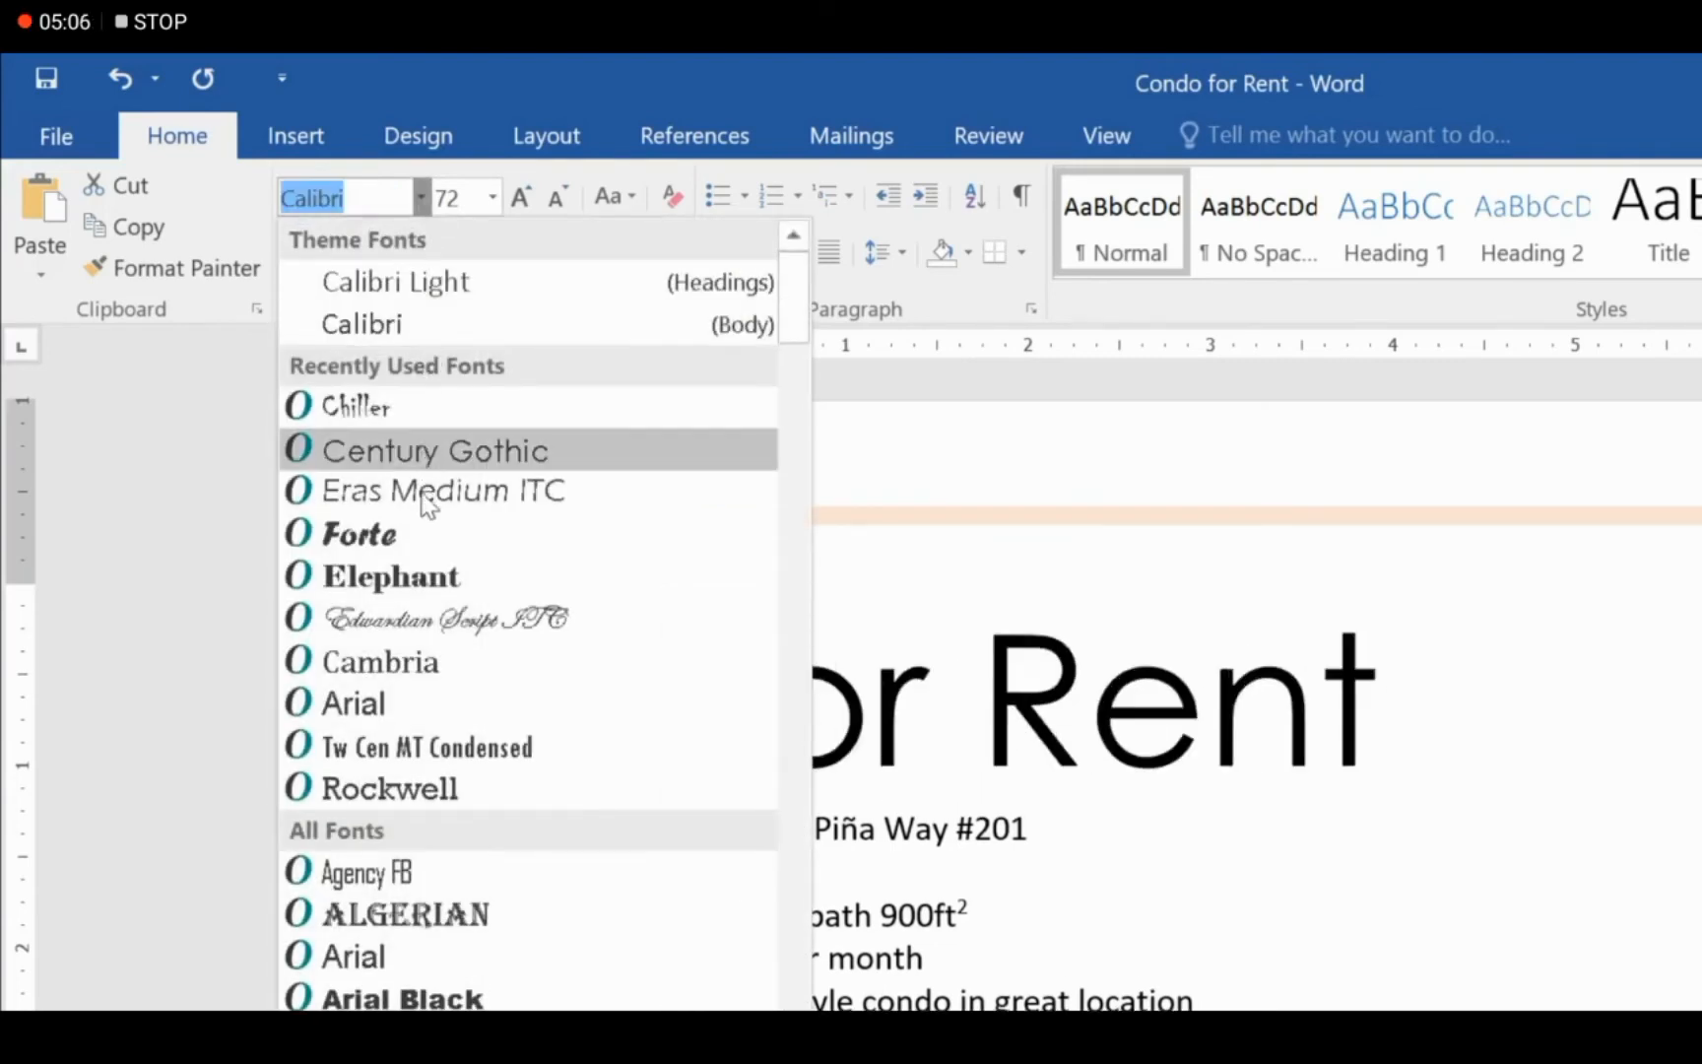
{"action": "left_click", "coordinate": [406, 741]}
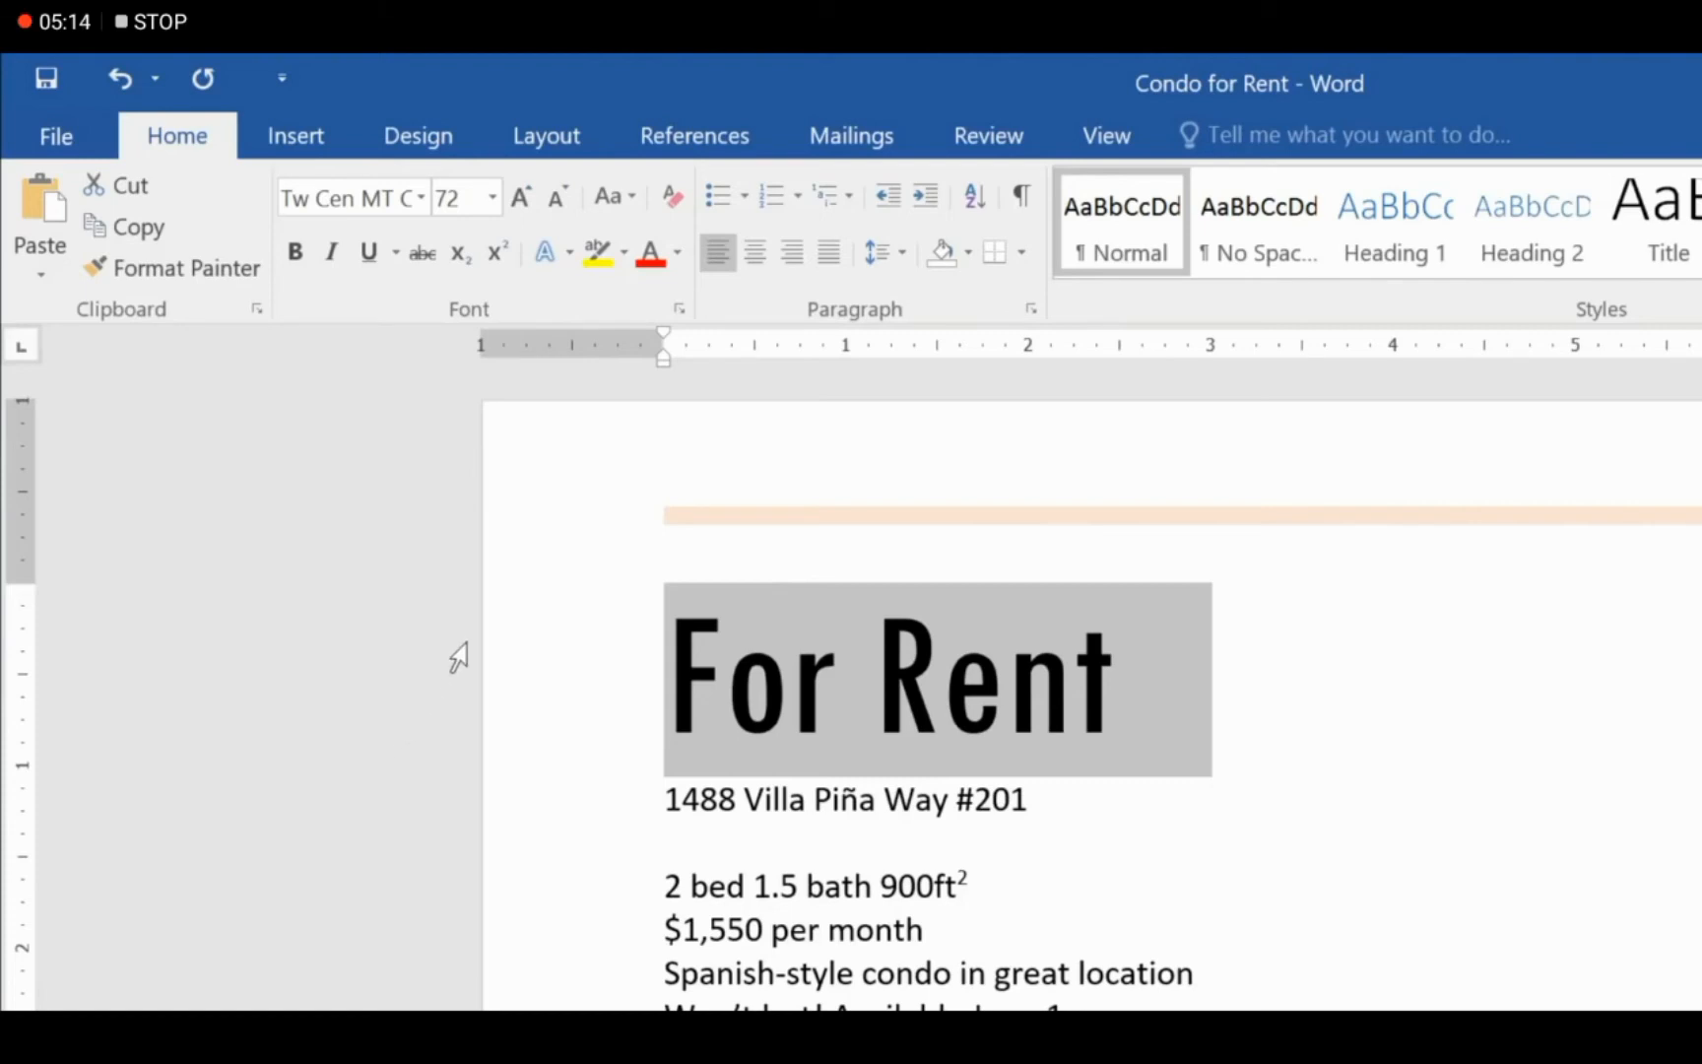
{"action": "left_click", "coordinate": [679, 254]}
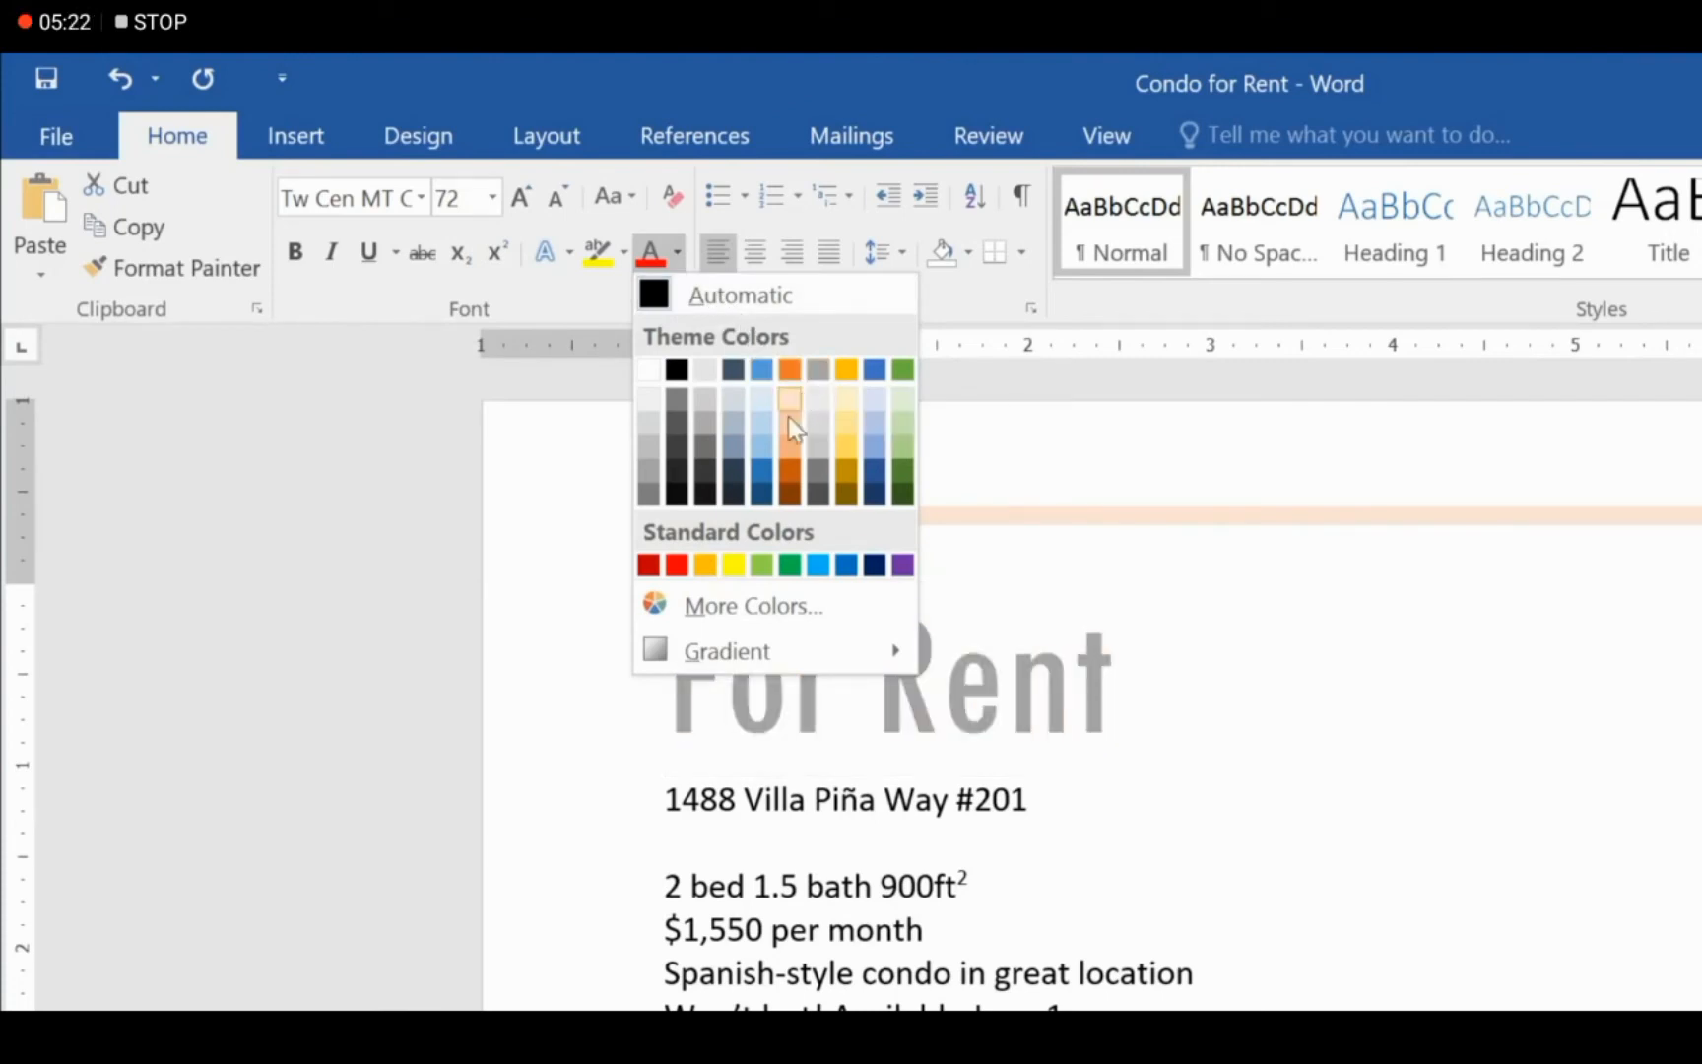
{"action": "left_click", "coordinate": [656, 604]}
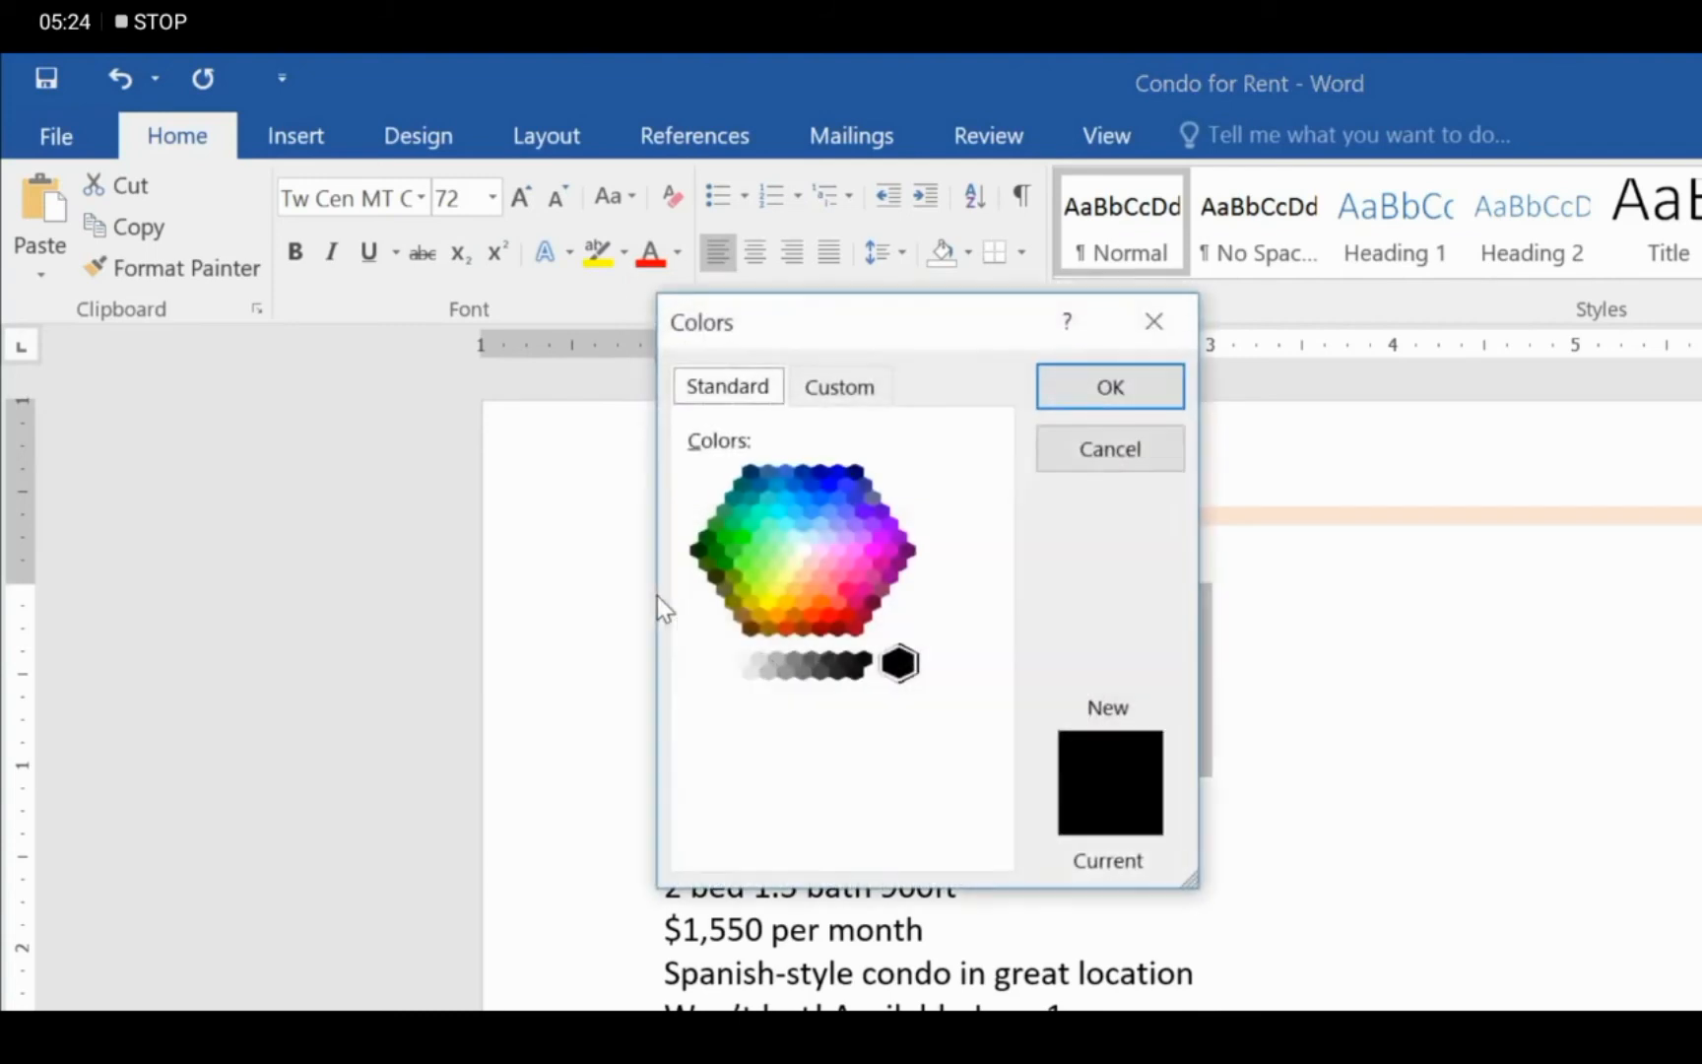
{"action": "left_click", "coordinate": [808, 589]}
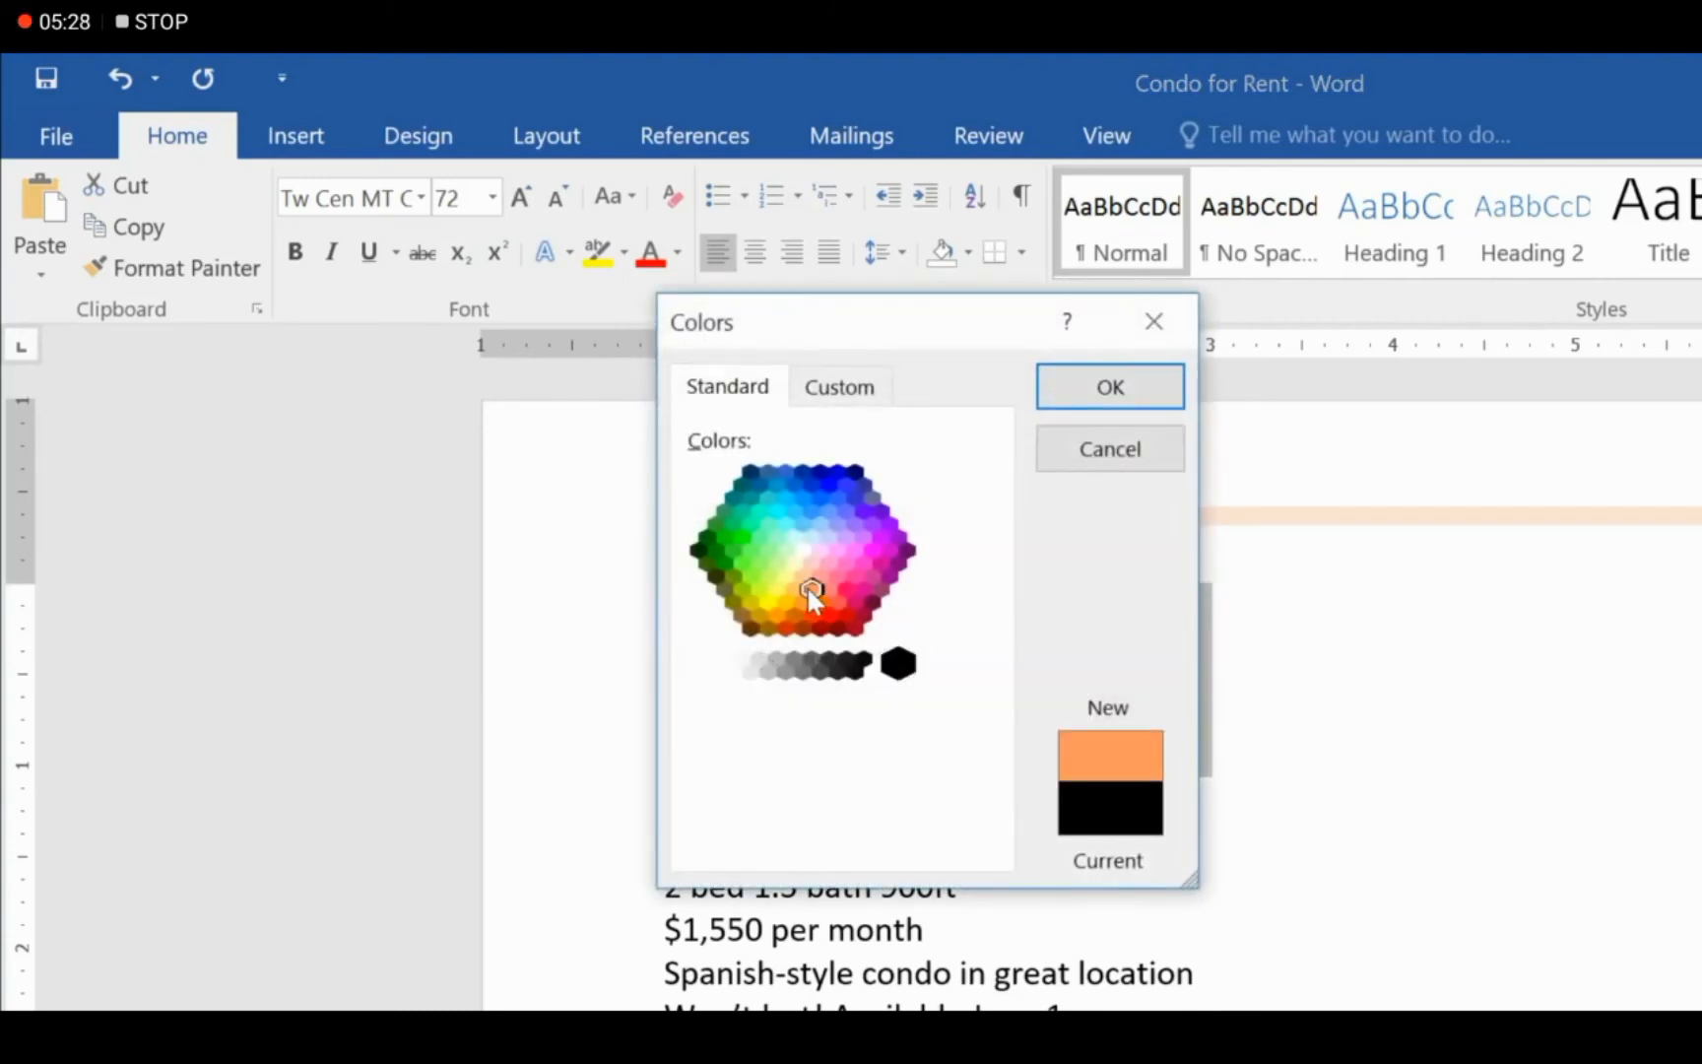
{"action": "left_click", "coordinate": [1085, 399]}
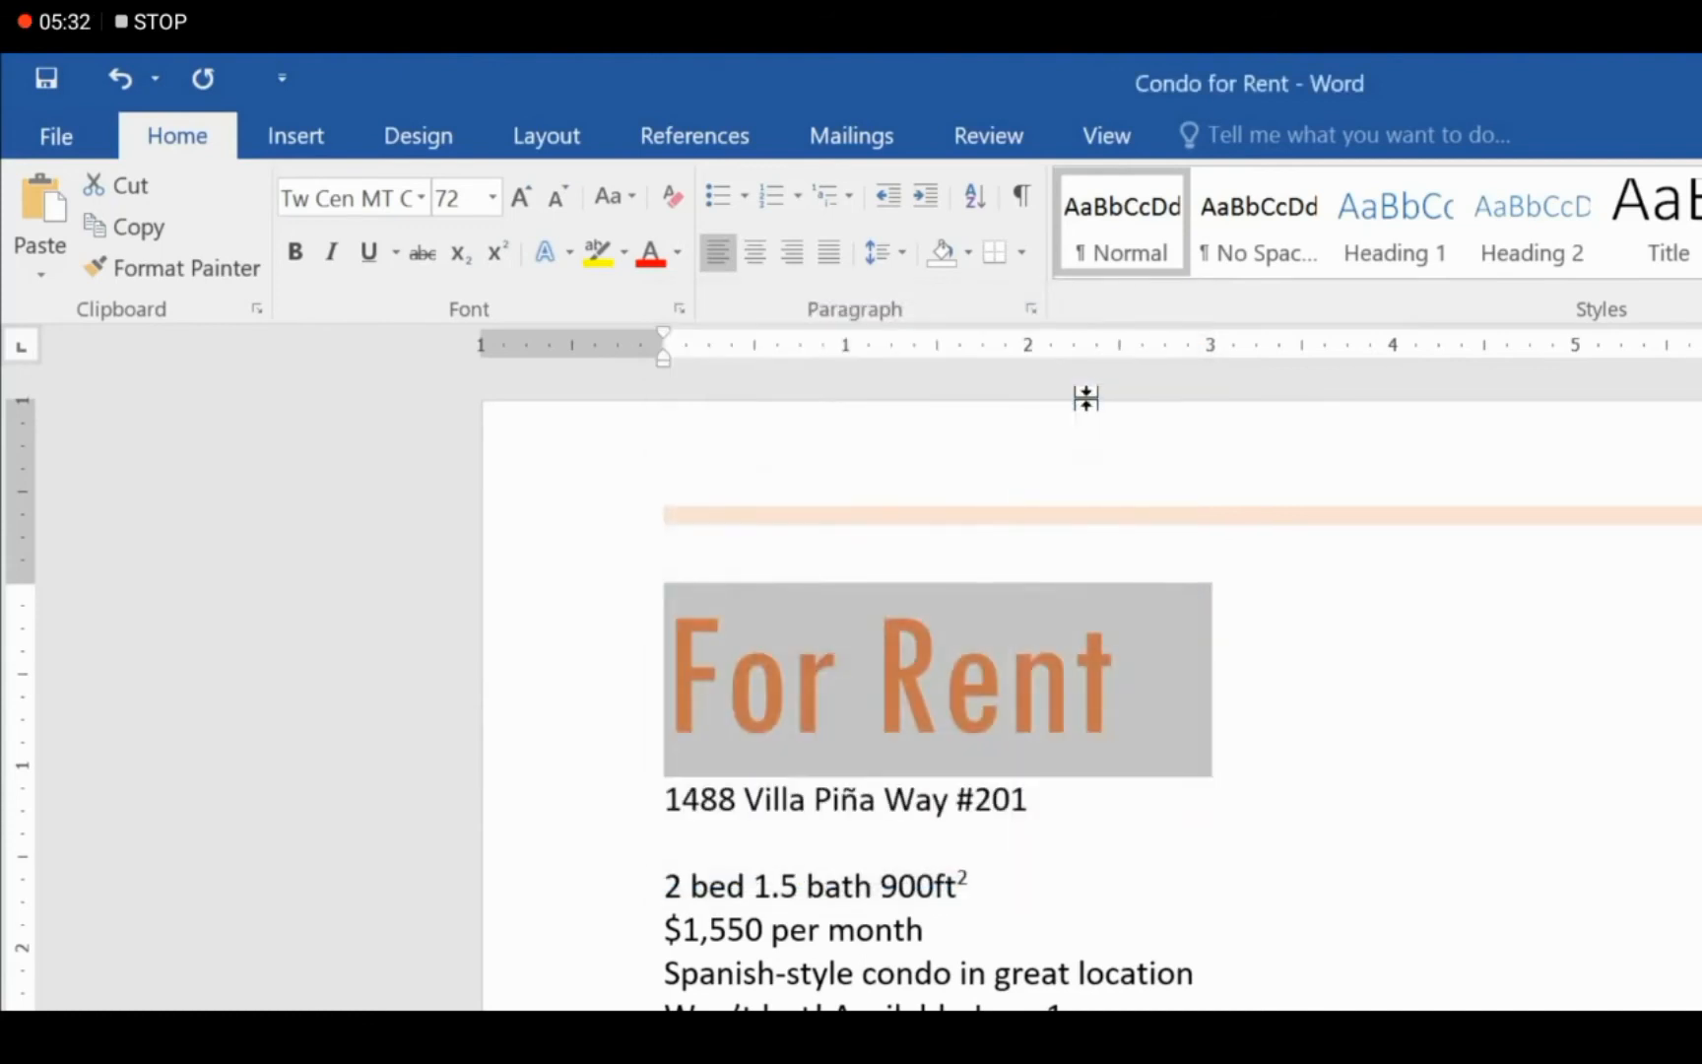
Make the "For Rent" heading bold and change its case to UPPERCASE.
{"action": "left_click", "coordinate": [295, 259]}
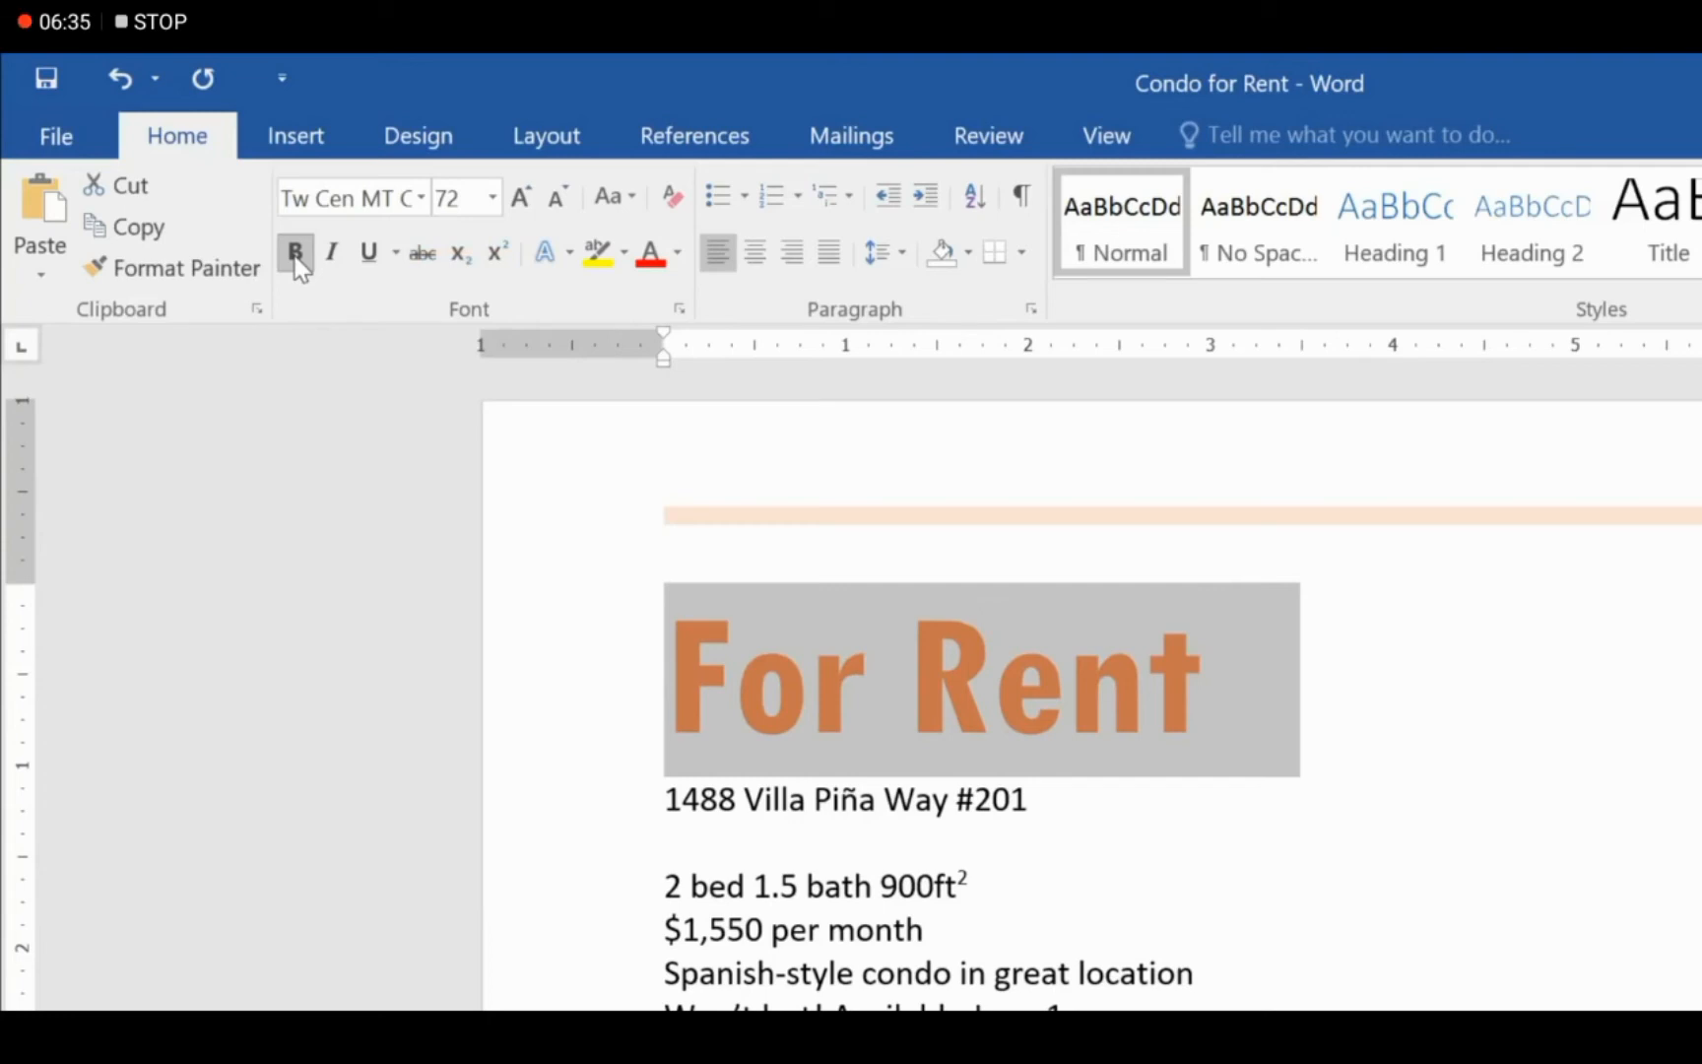
{"action": "left_click", "coordinate": [618, 194]}
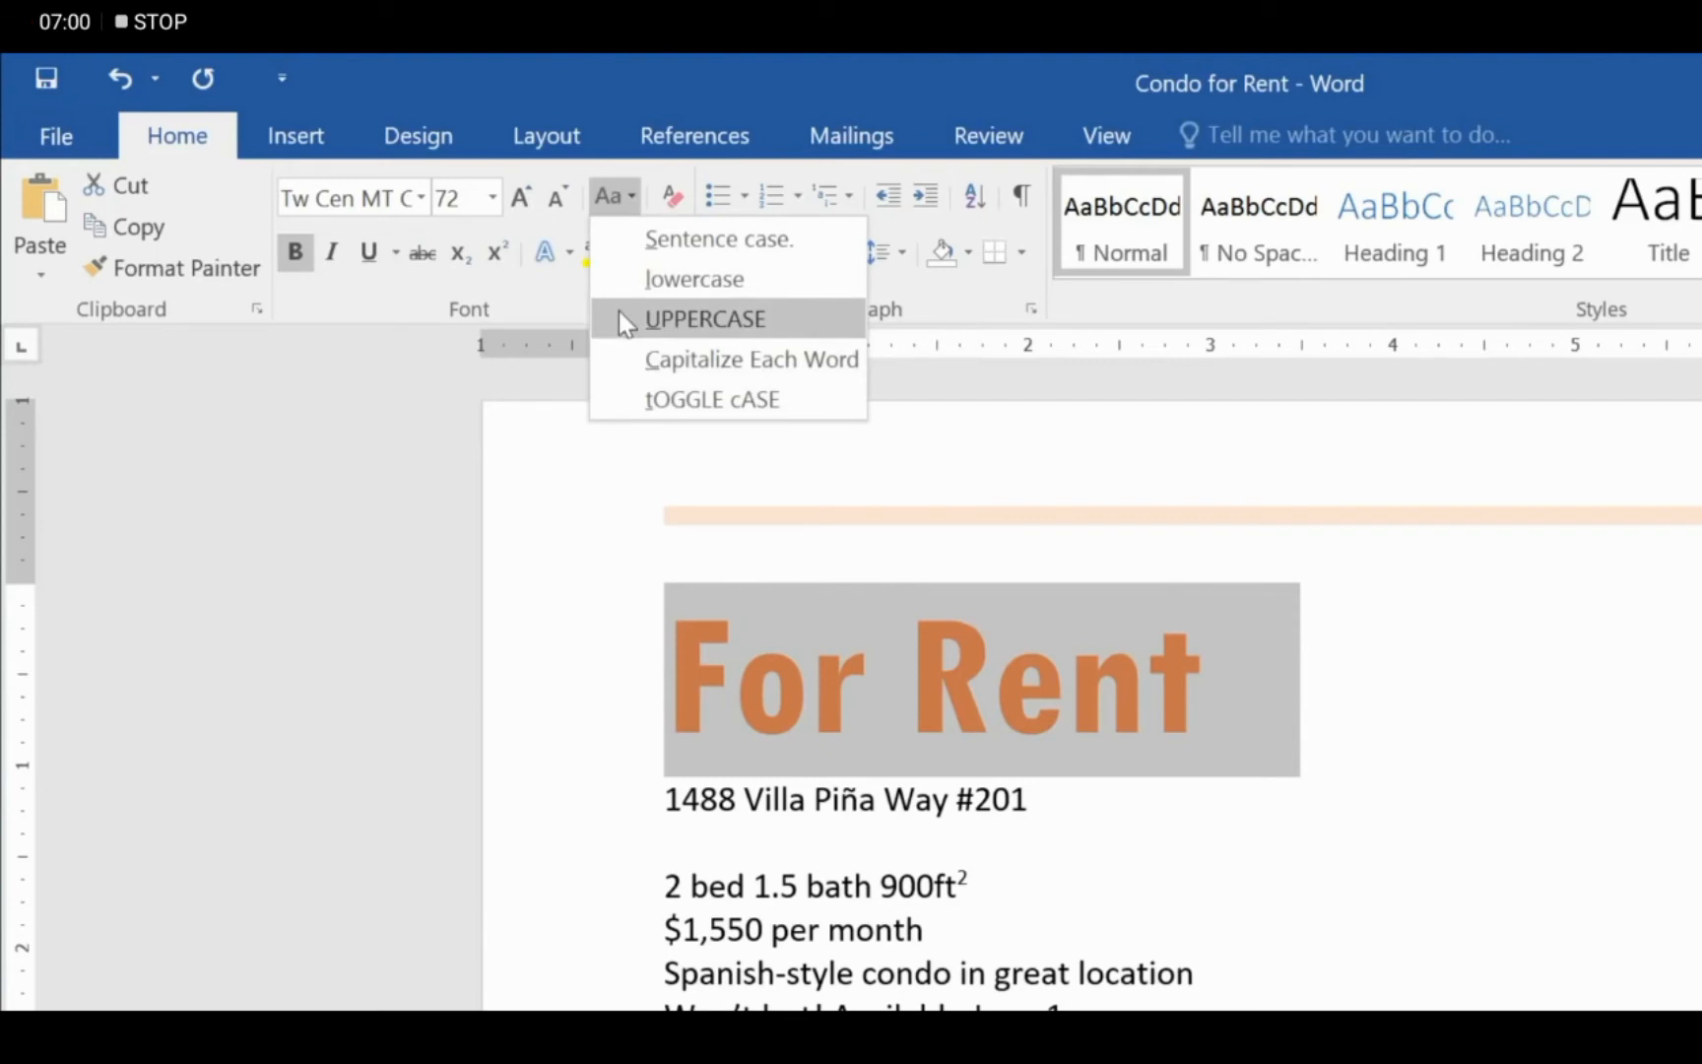
{"action": "left_click", "coordinate": [618, 320]}
{"action": "key", "text": "Left"}
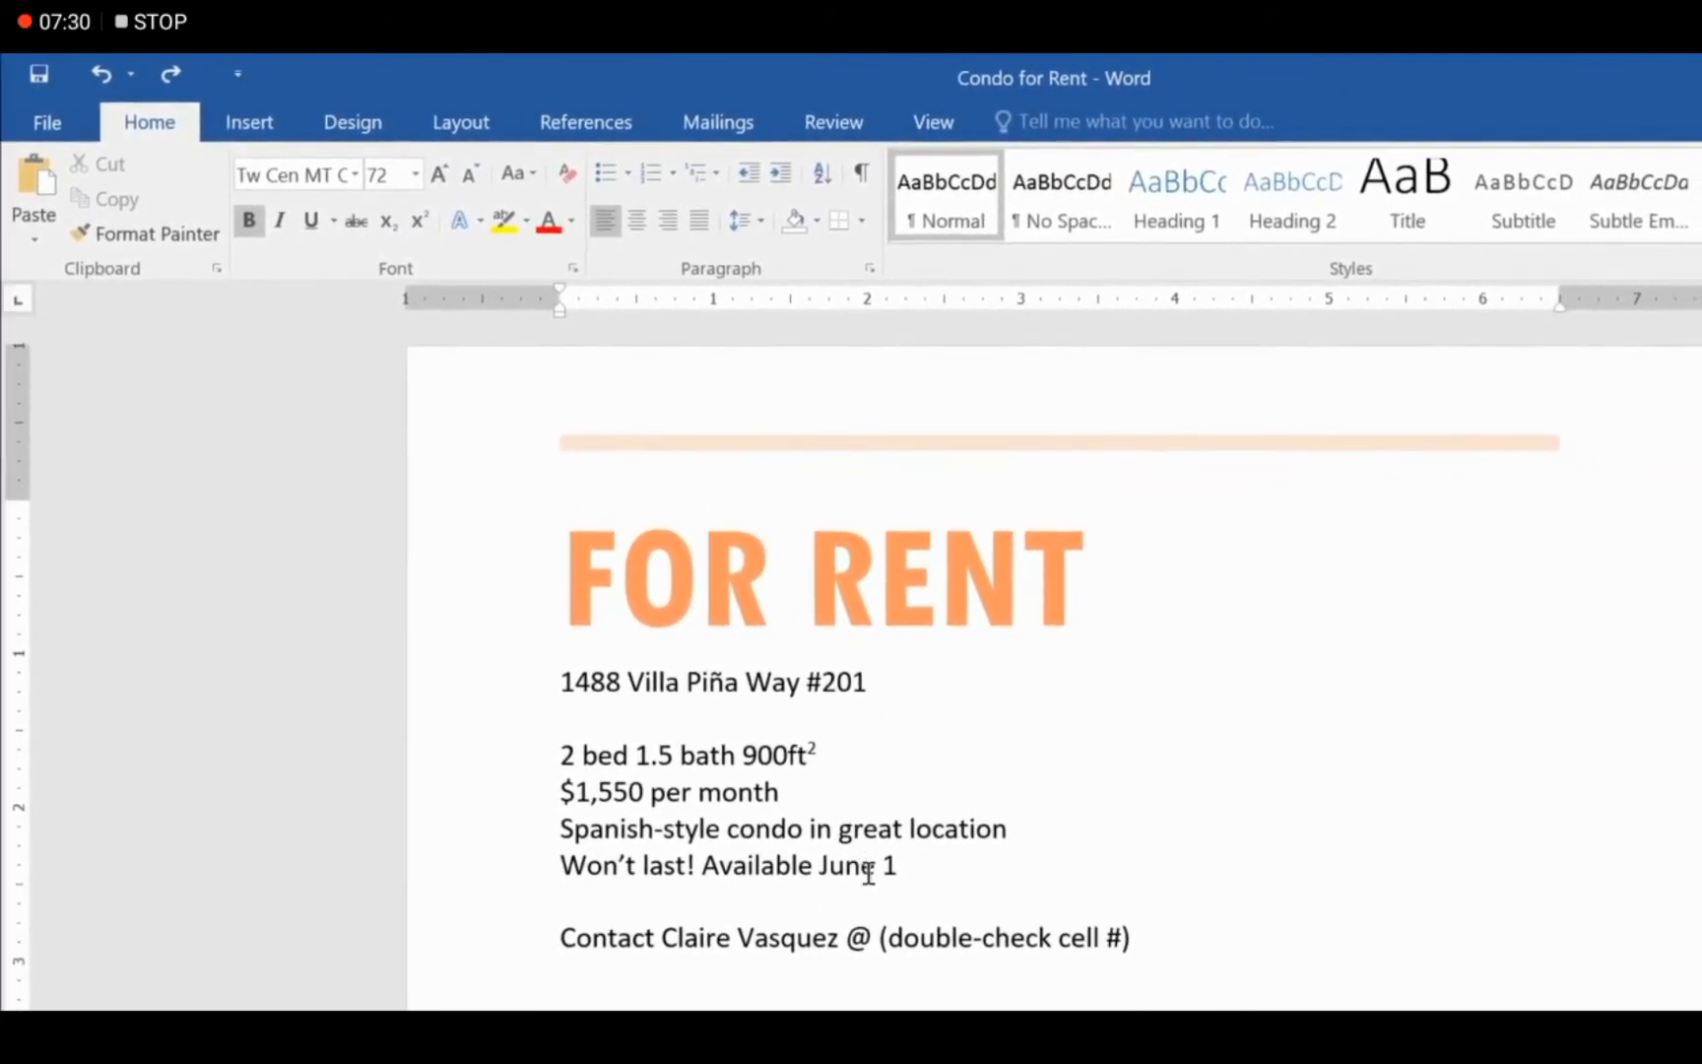
Highlight the text "(double-check cell #)" in the contact line in yellow.
{"action": "left_click_drag", "start_coordinate": [881, 936], "coordinate": [1148, 940]}
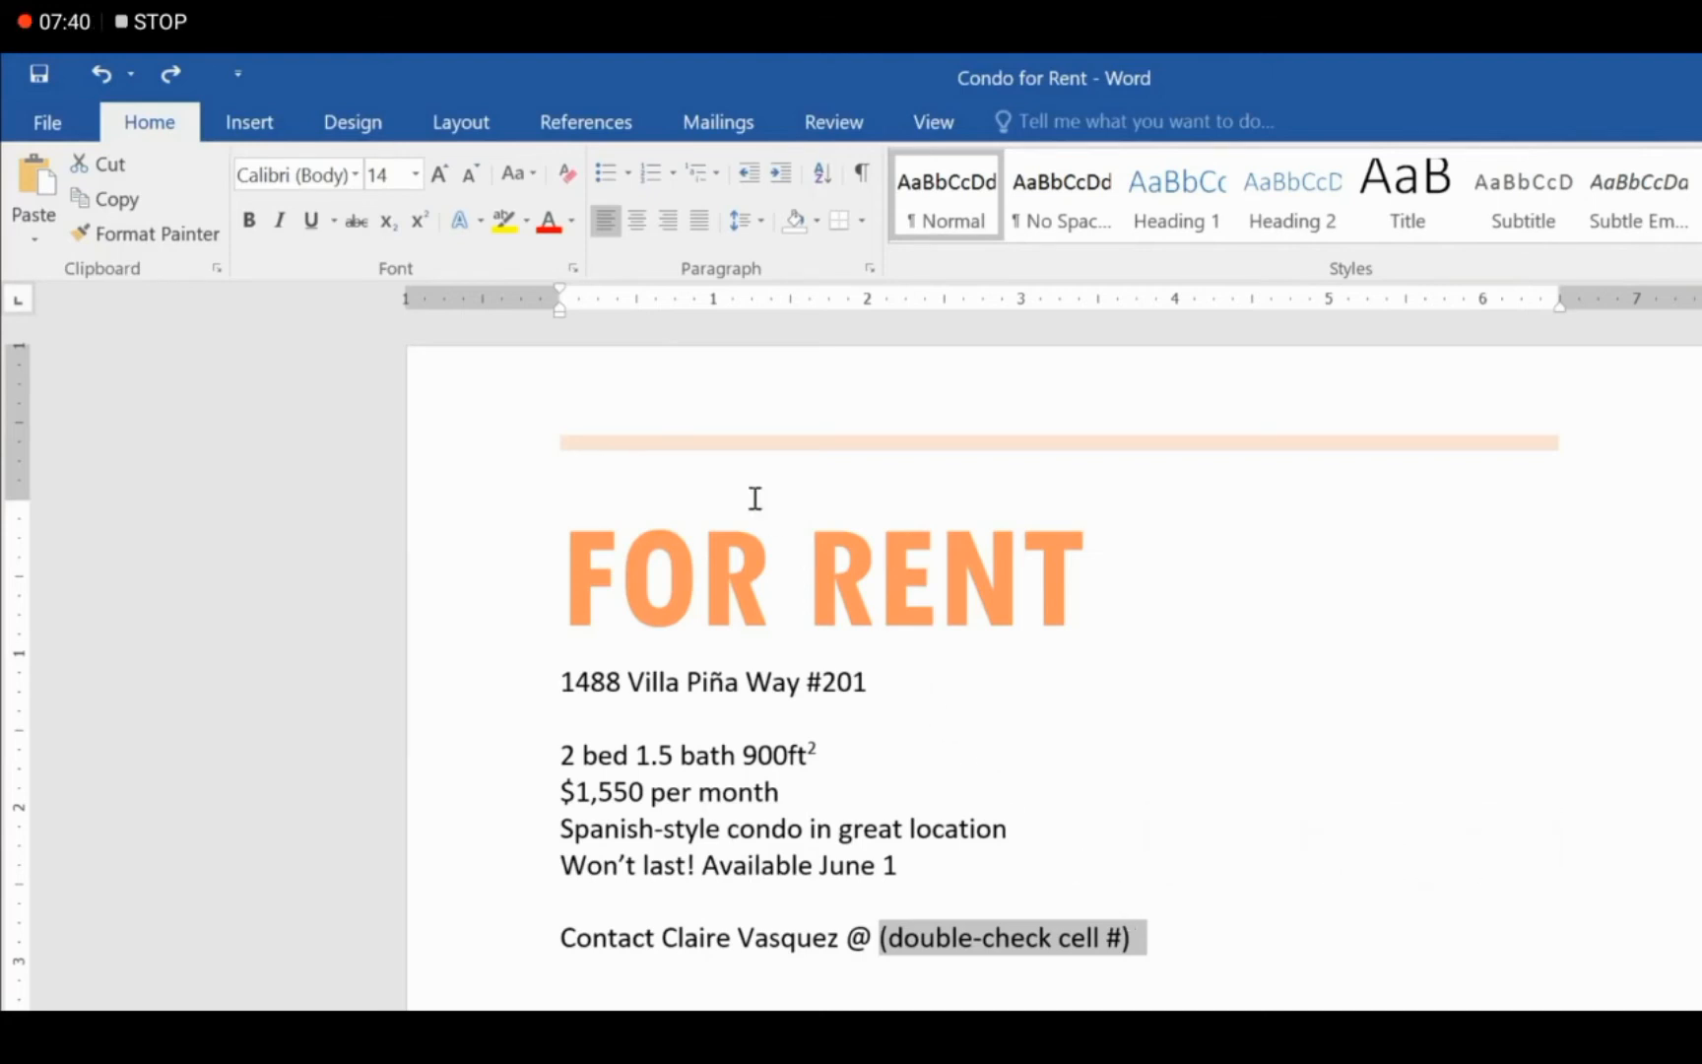
{"action": "left_click", "coordinate": [530, 231]}
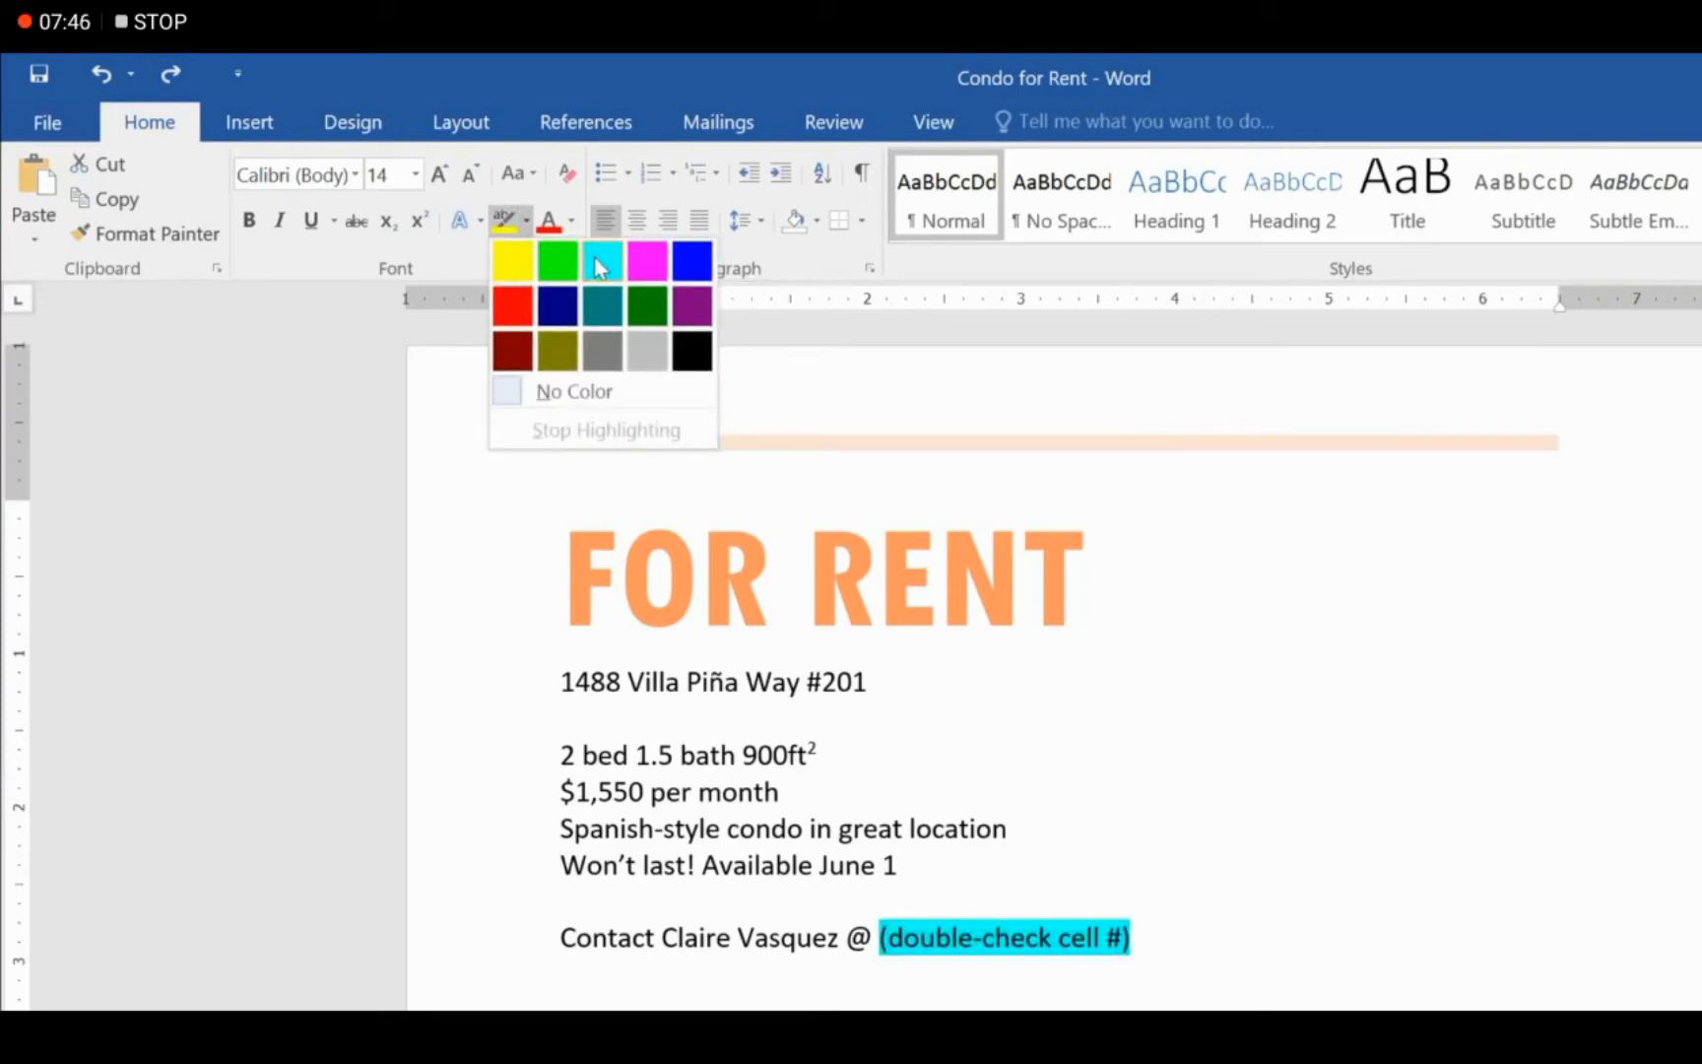
{"action": "left_click", "coordinate": [519, 261]}
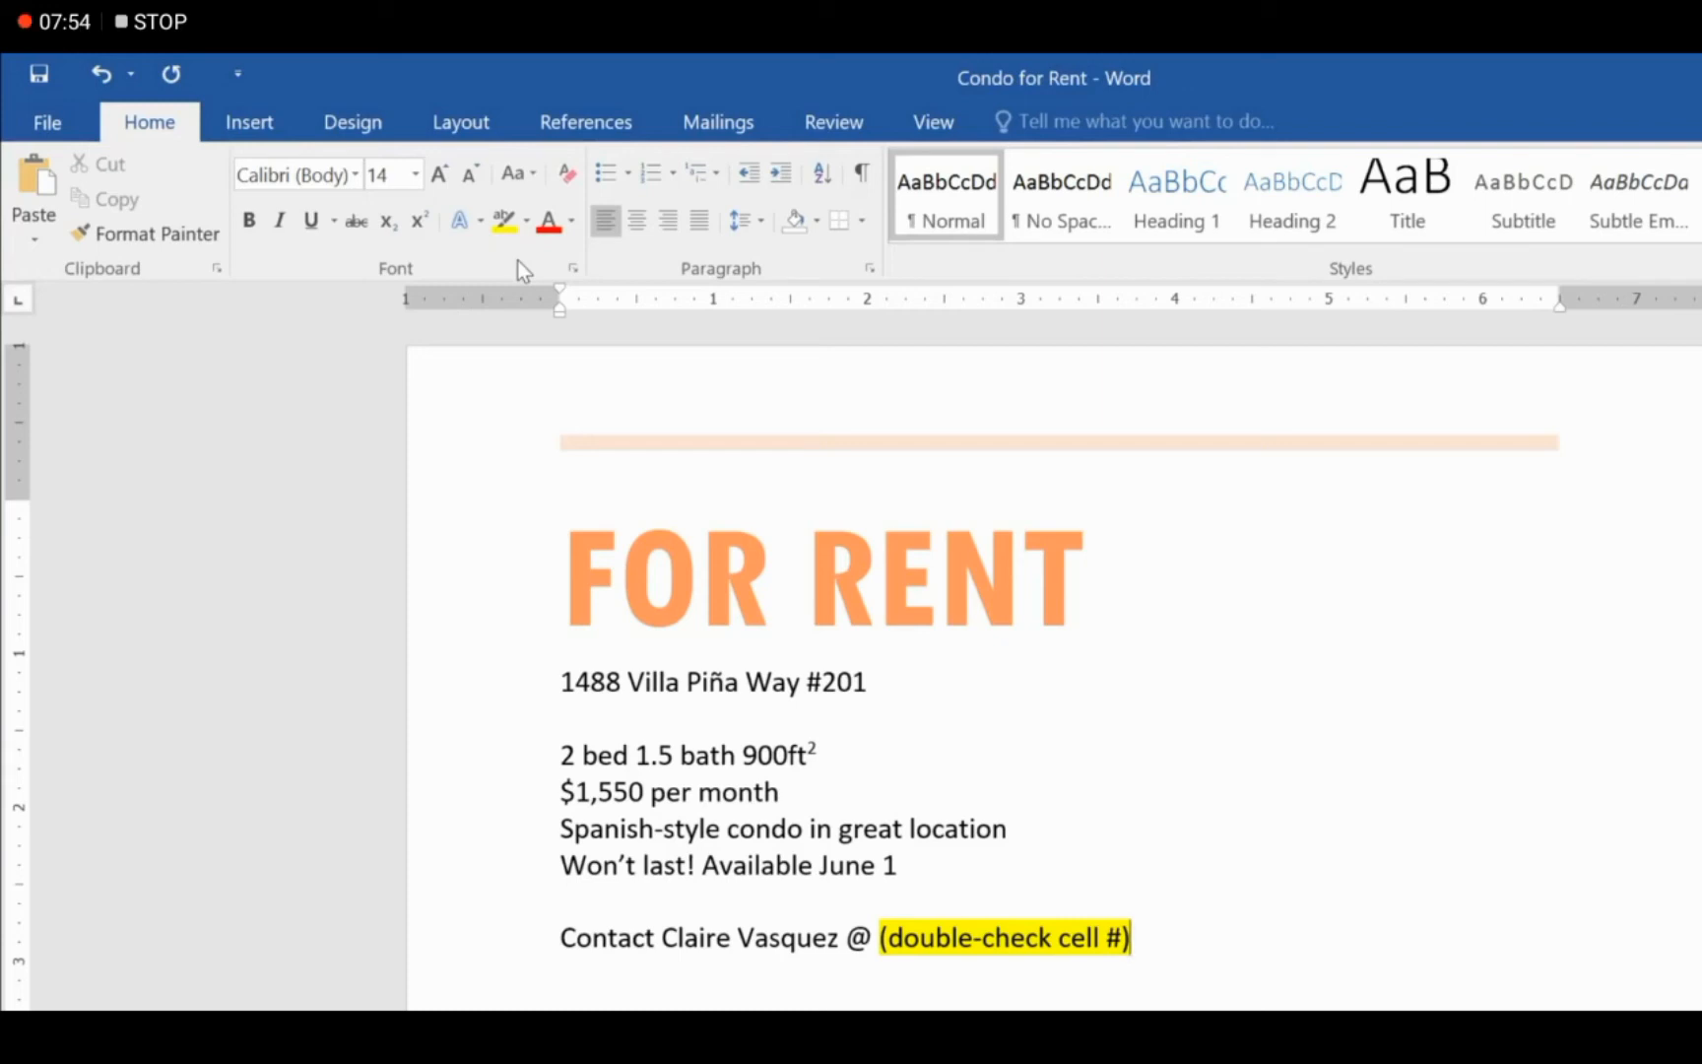
Center all the flyer's text, from the "FOR RENT" heading through the contact line.
{"action": "left_click_drag", "start_coordinate": [497, 563], "coordinate": [1273, 956]}
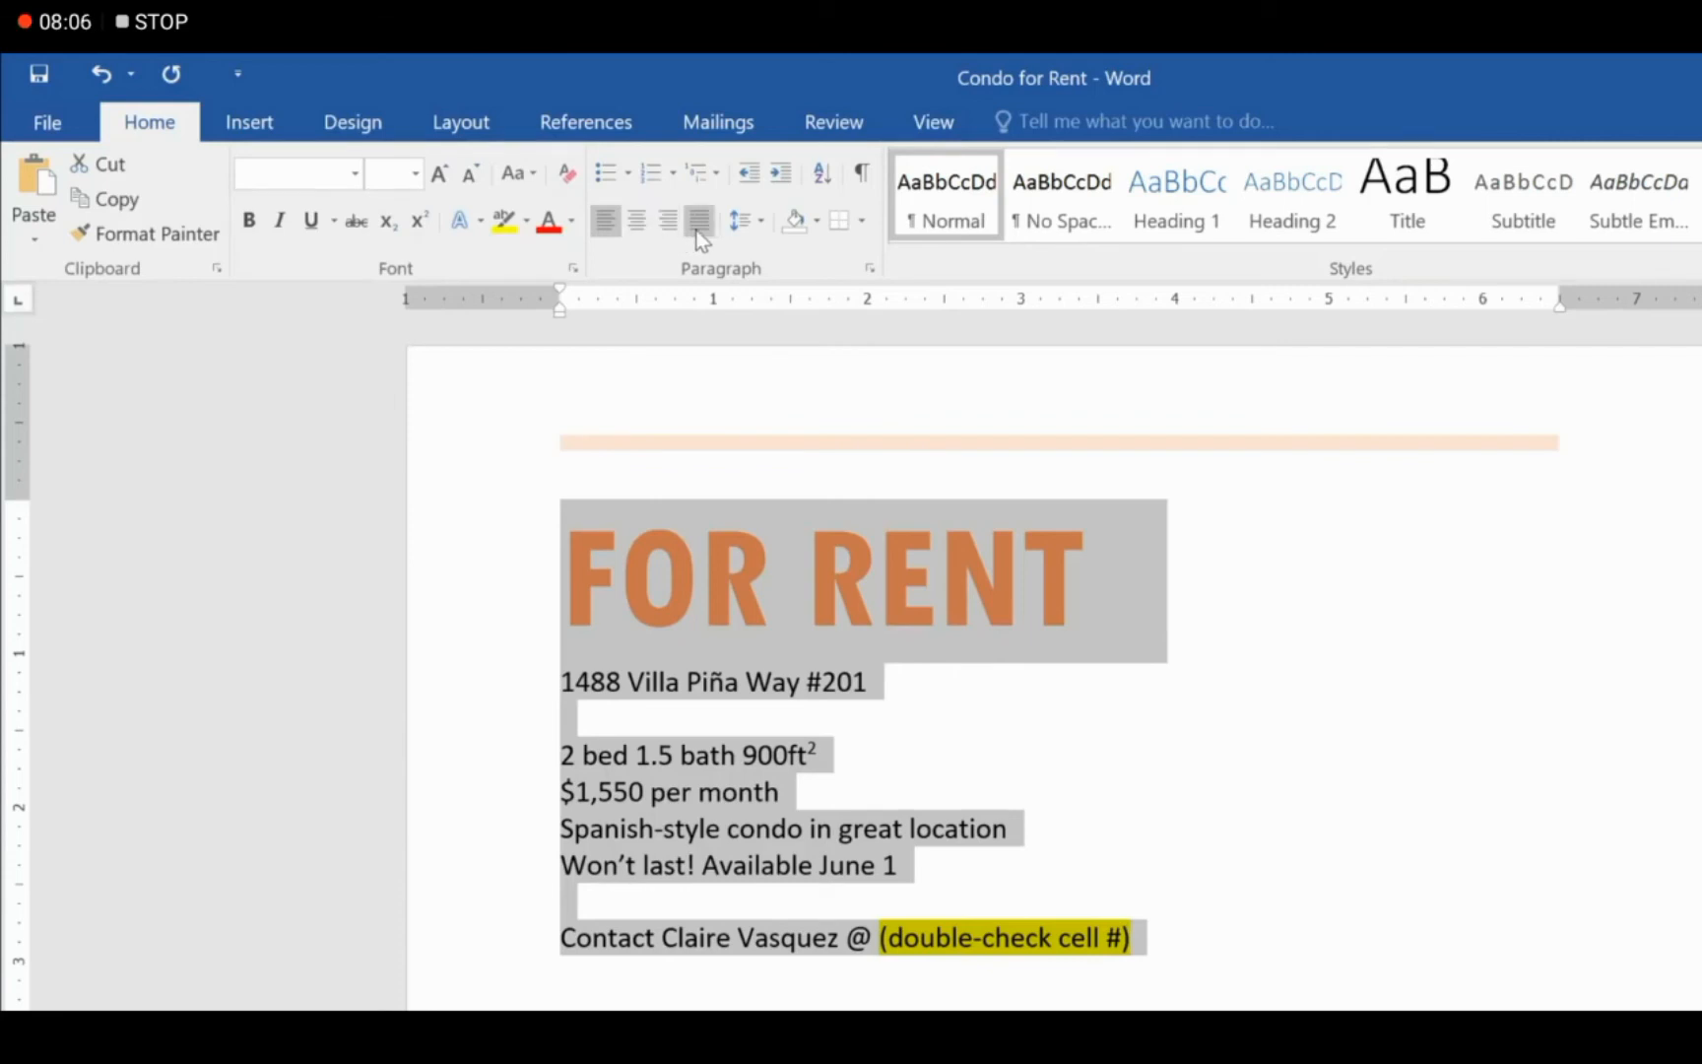
{"action": "left_click", "coordinate": [637, 220]}
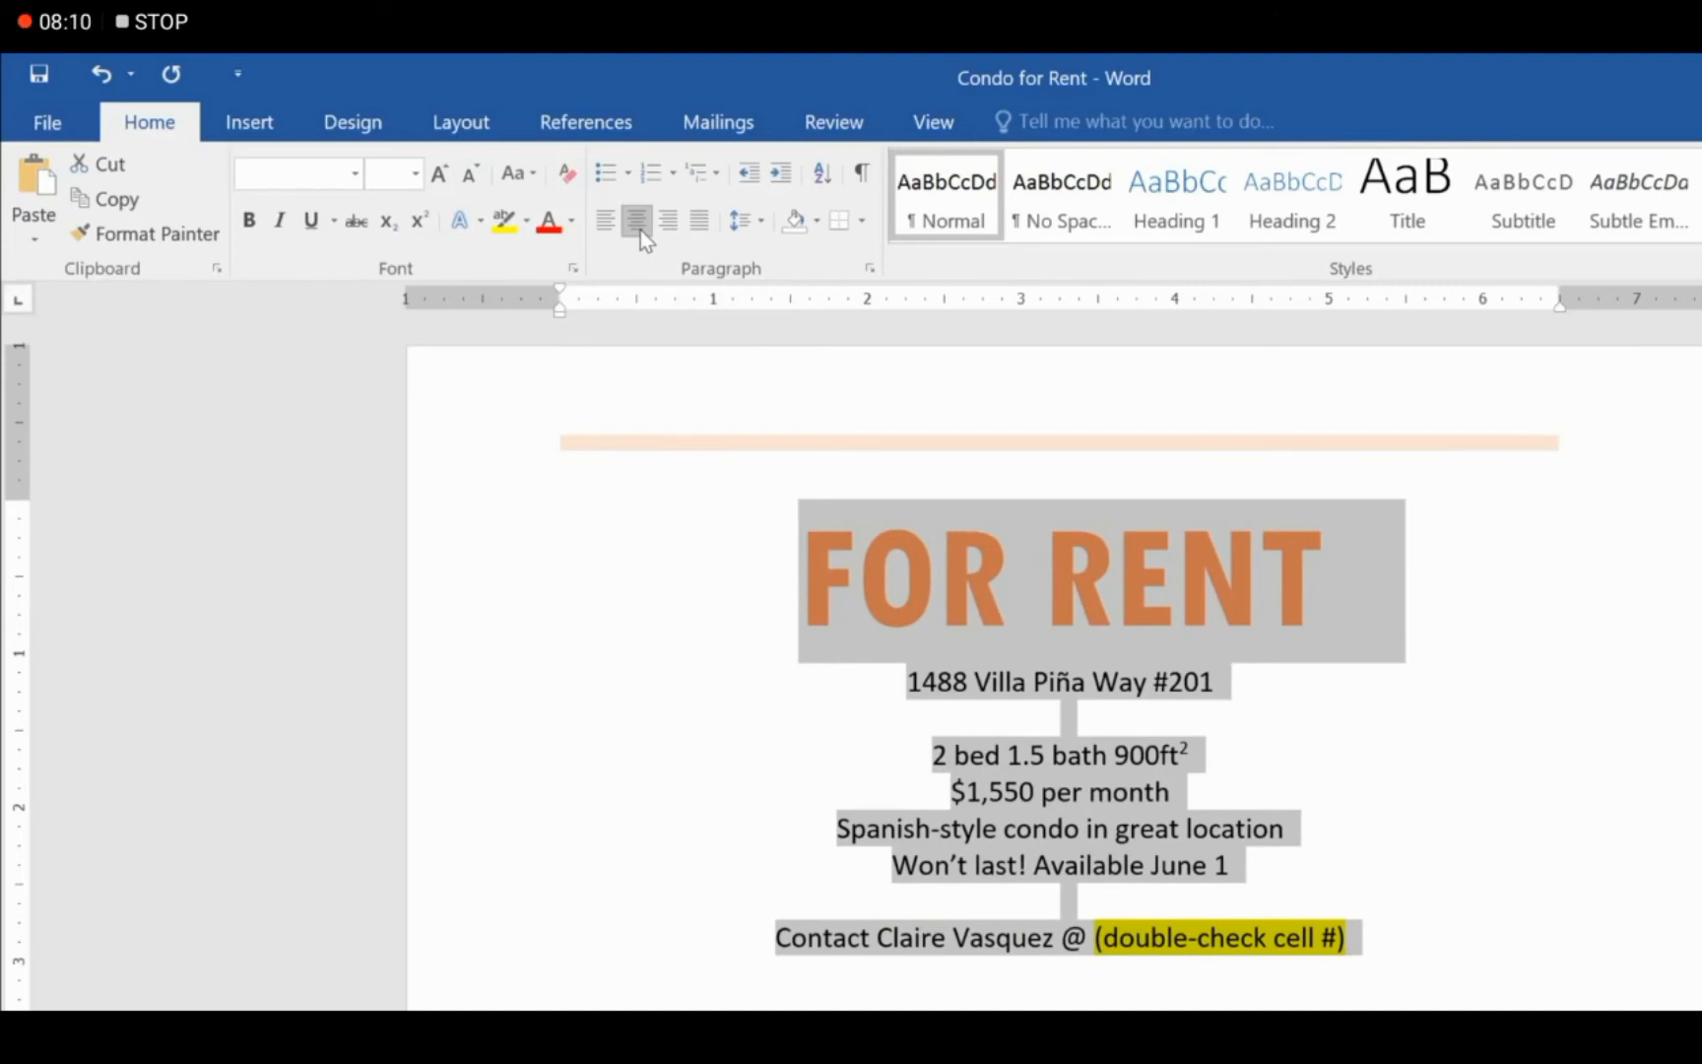
{"action": "key", "text": "Left"}
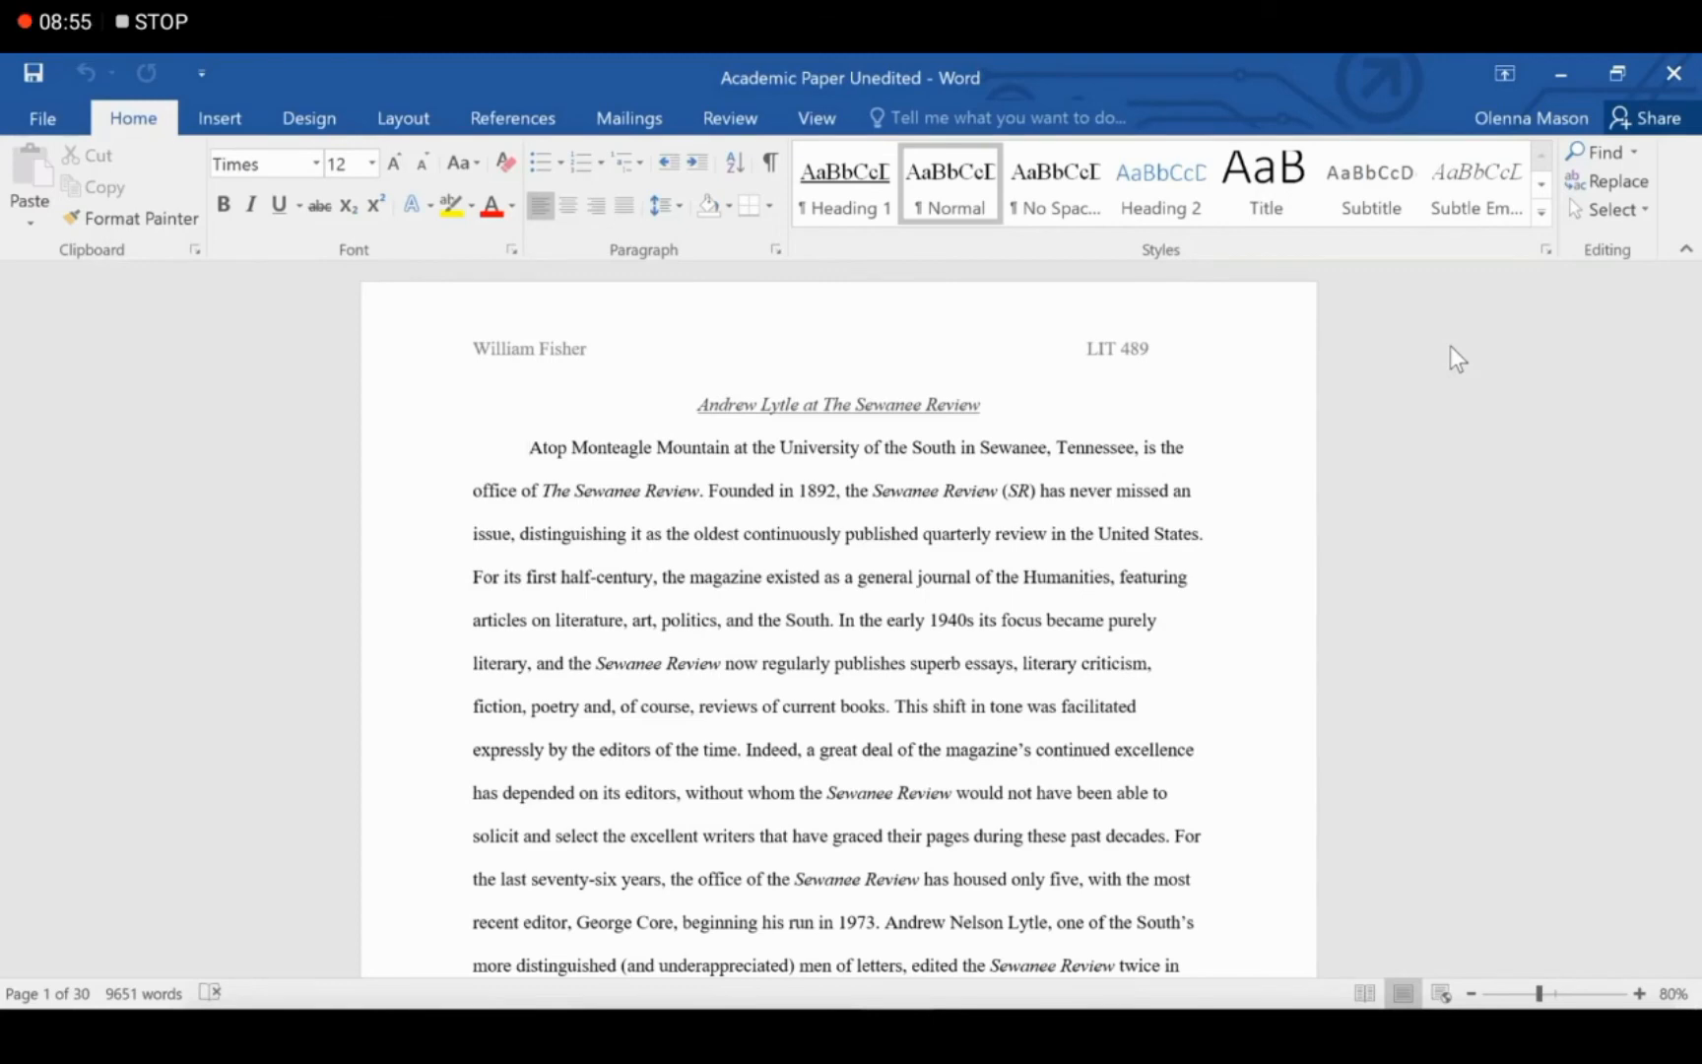
In the Academic Paper Unedited document, search for "fiction", go through the matches to the third one and browse the results list.
{"action": "left_click", "coordinate": [1591, 156]}
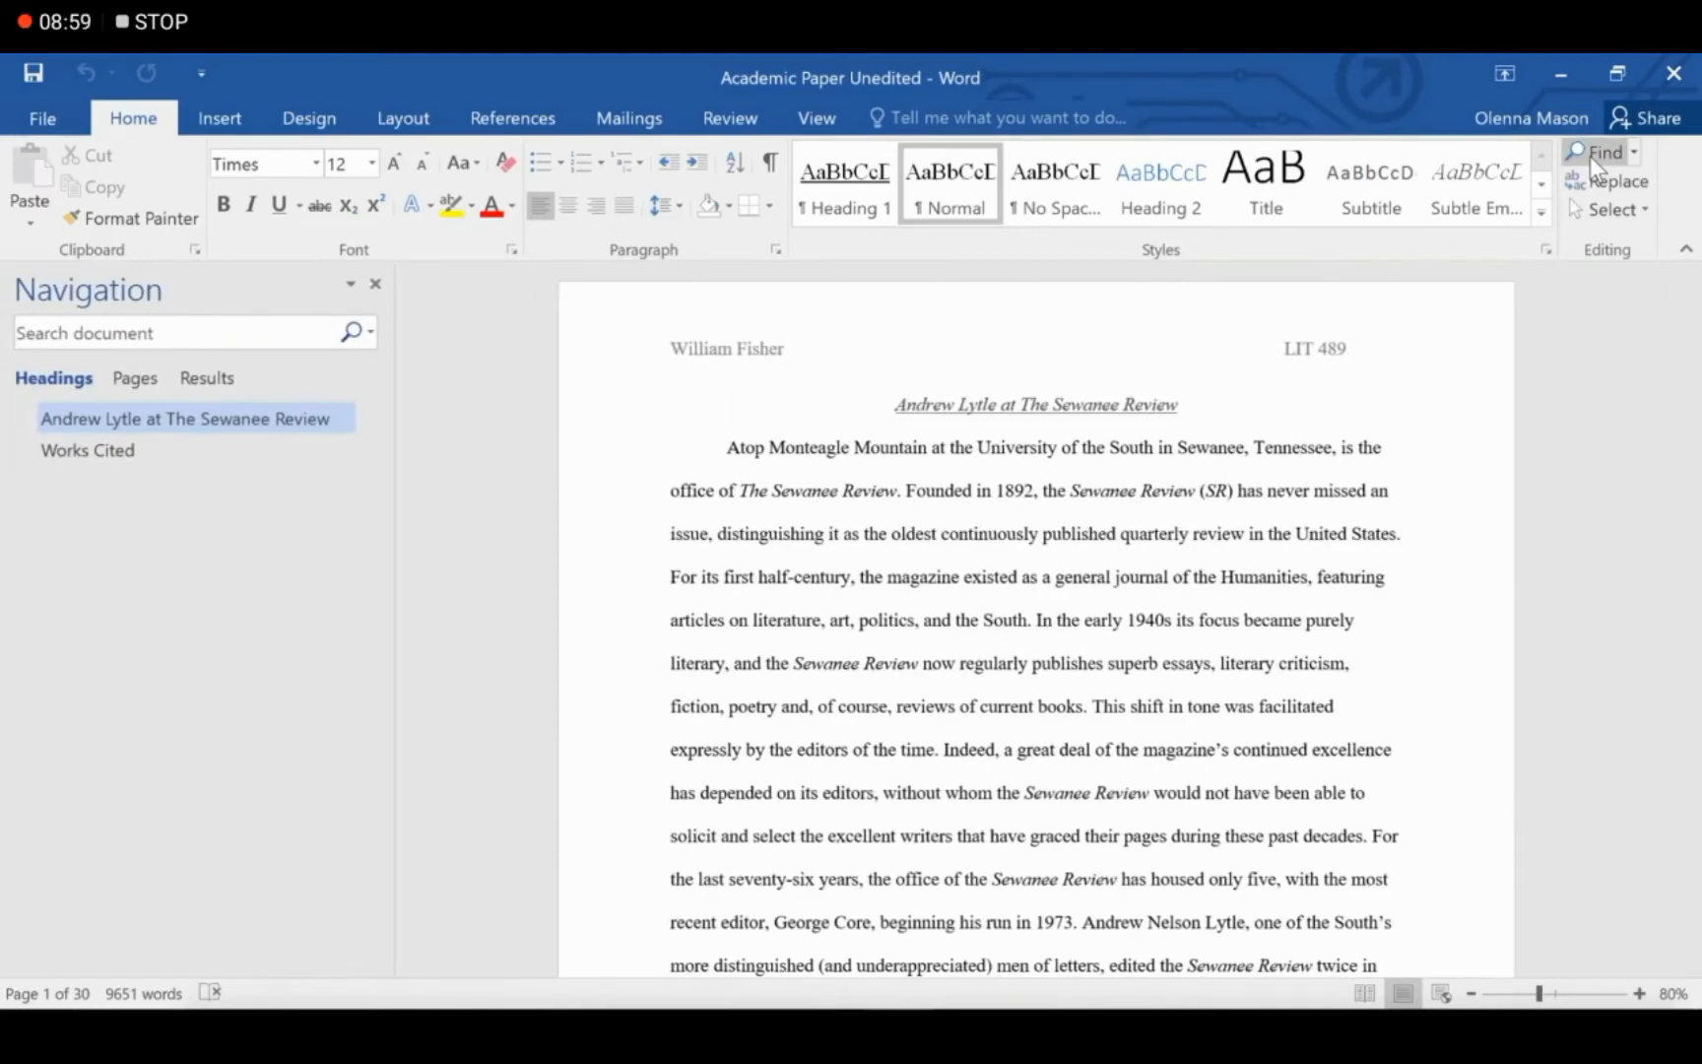
{"action": "type", "text": "ficti"}
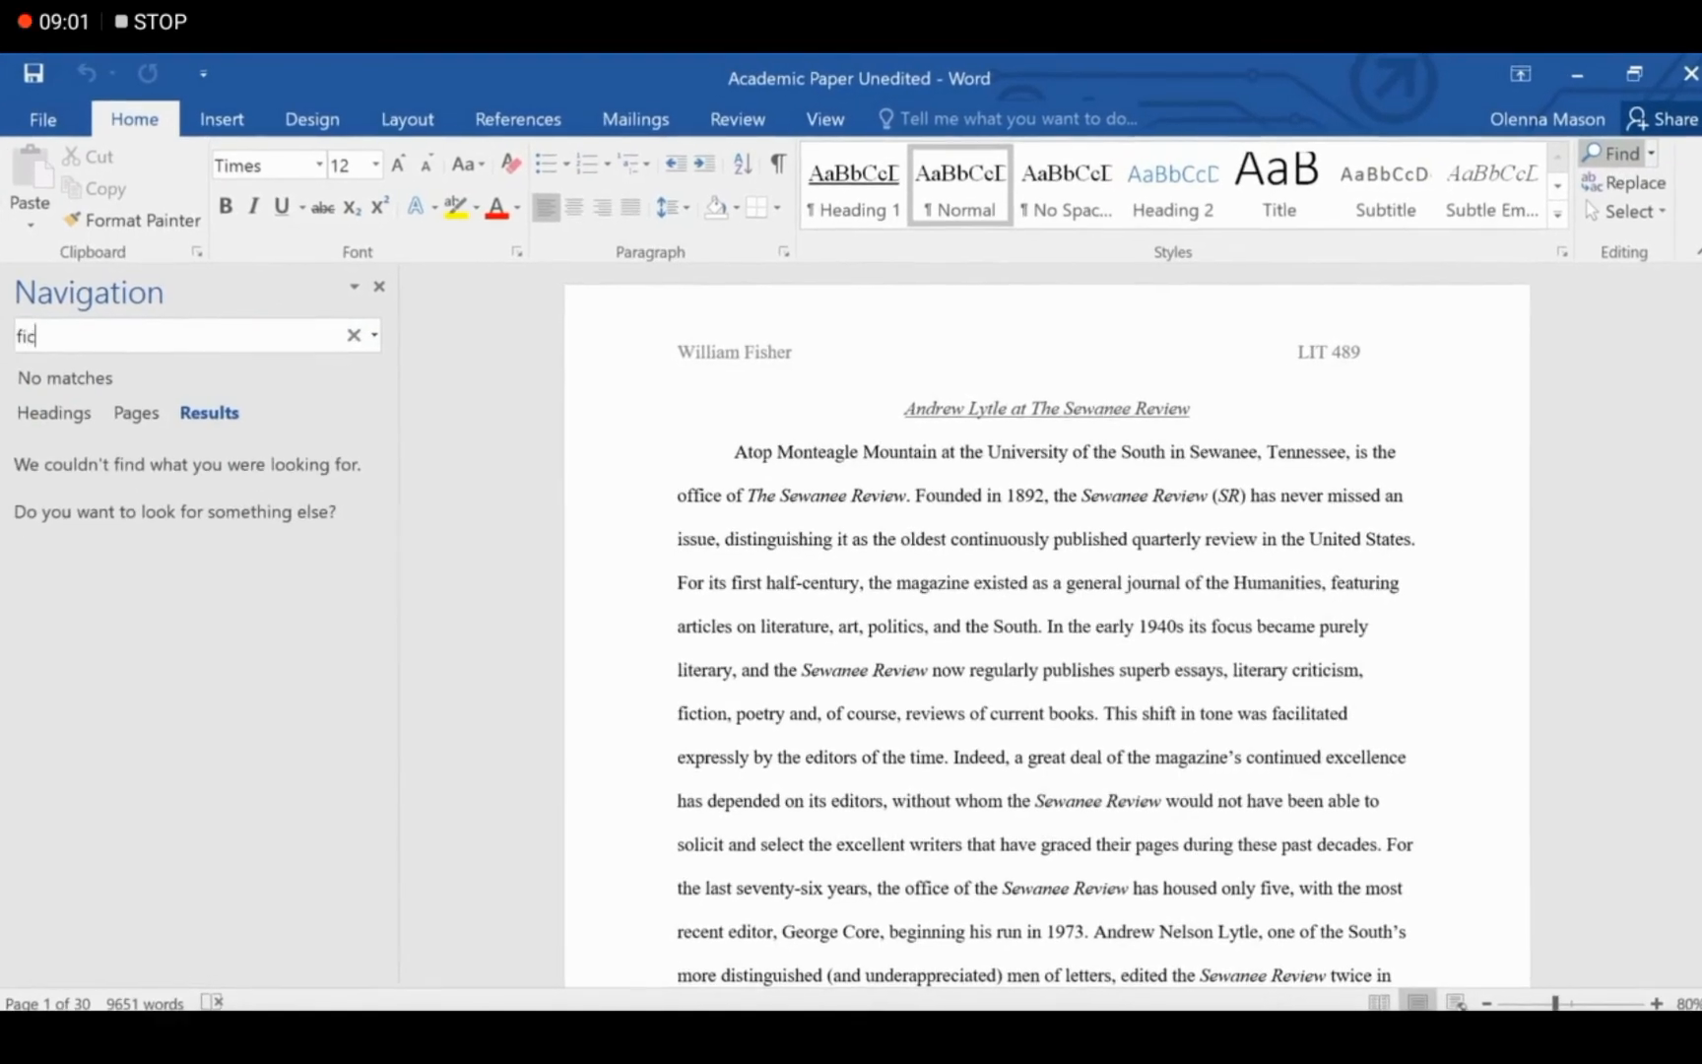
{"action": "type", "text": "on"}
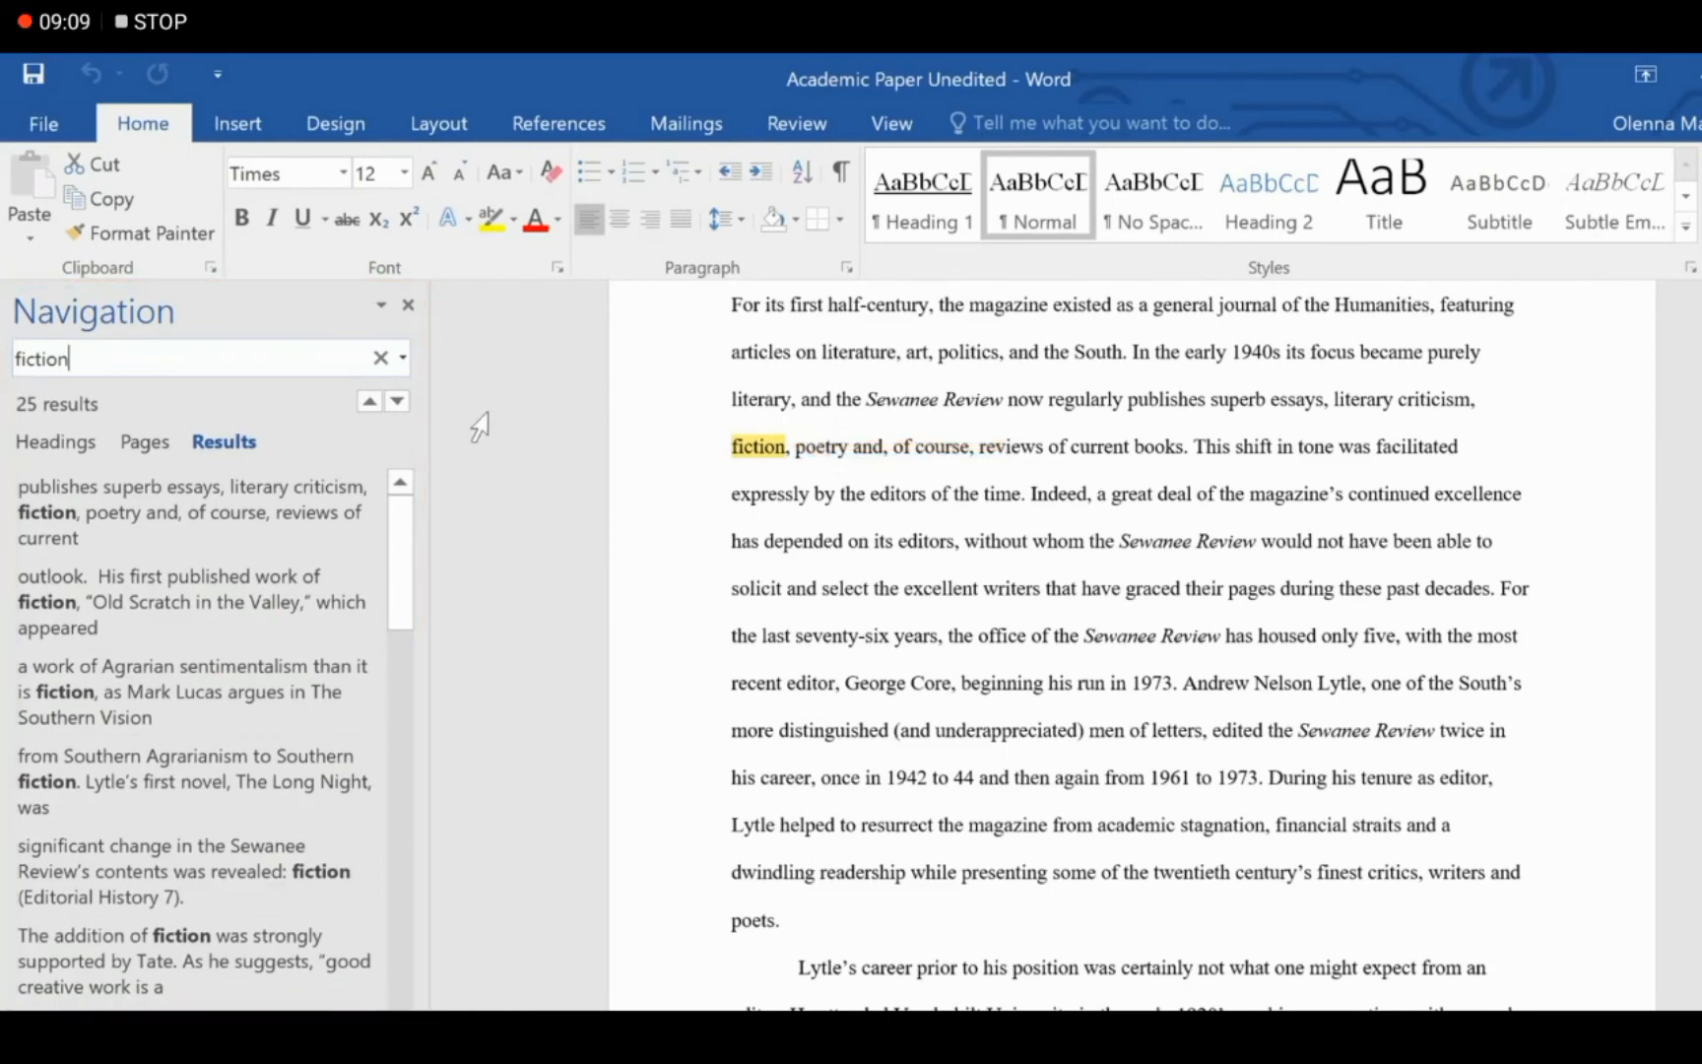
{"action": "left_click", "coordinate": [397, 402]}
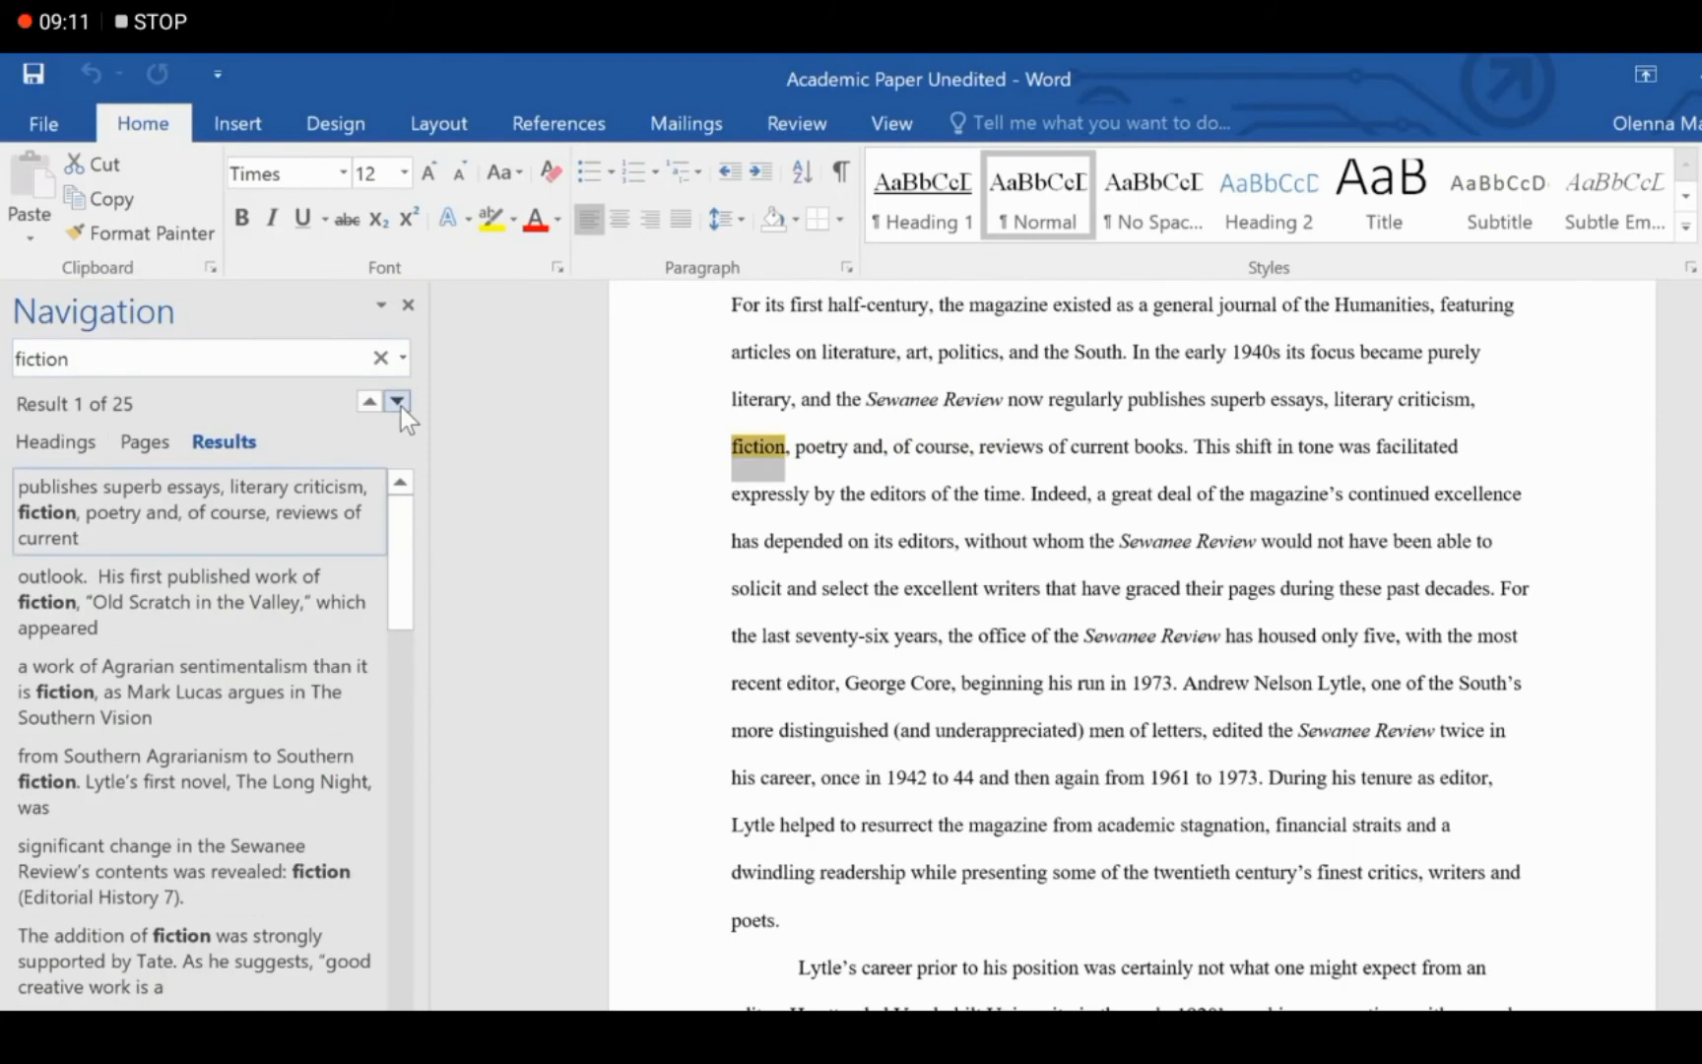
{"action": "left_click", "coordinate": [400, 406]}
{"action": "left_click", "coordinate": [400, 406]}
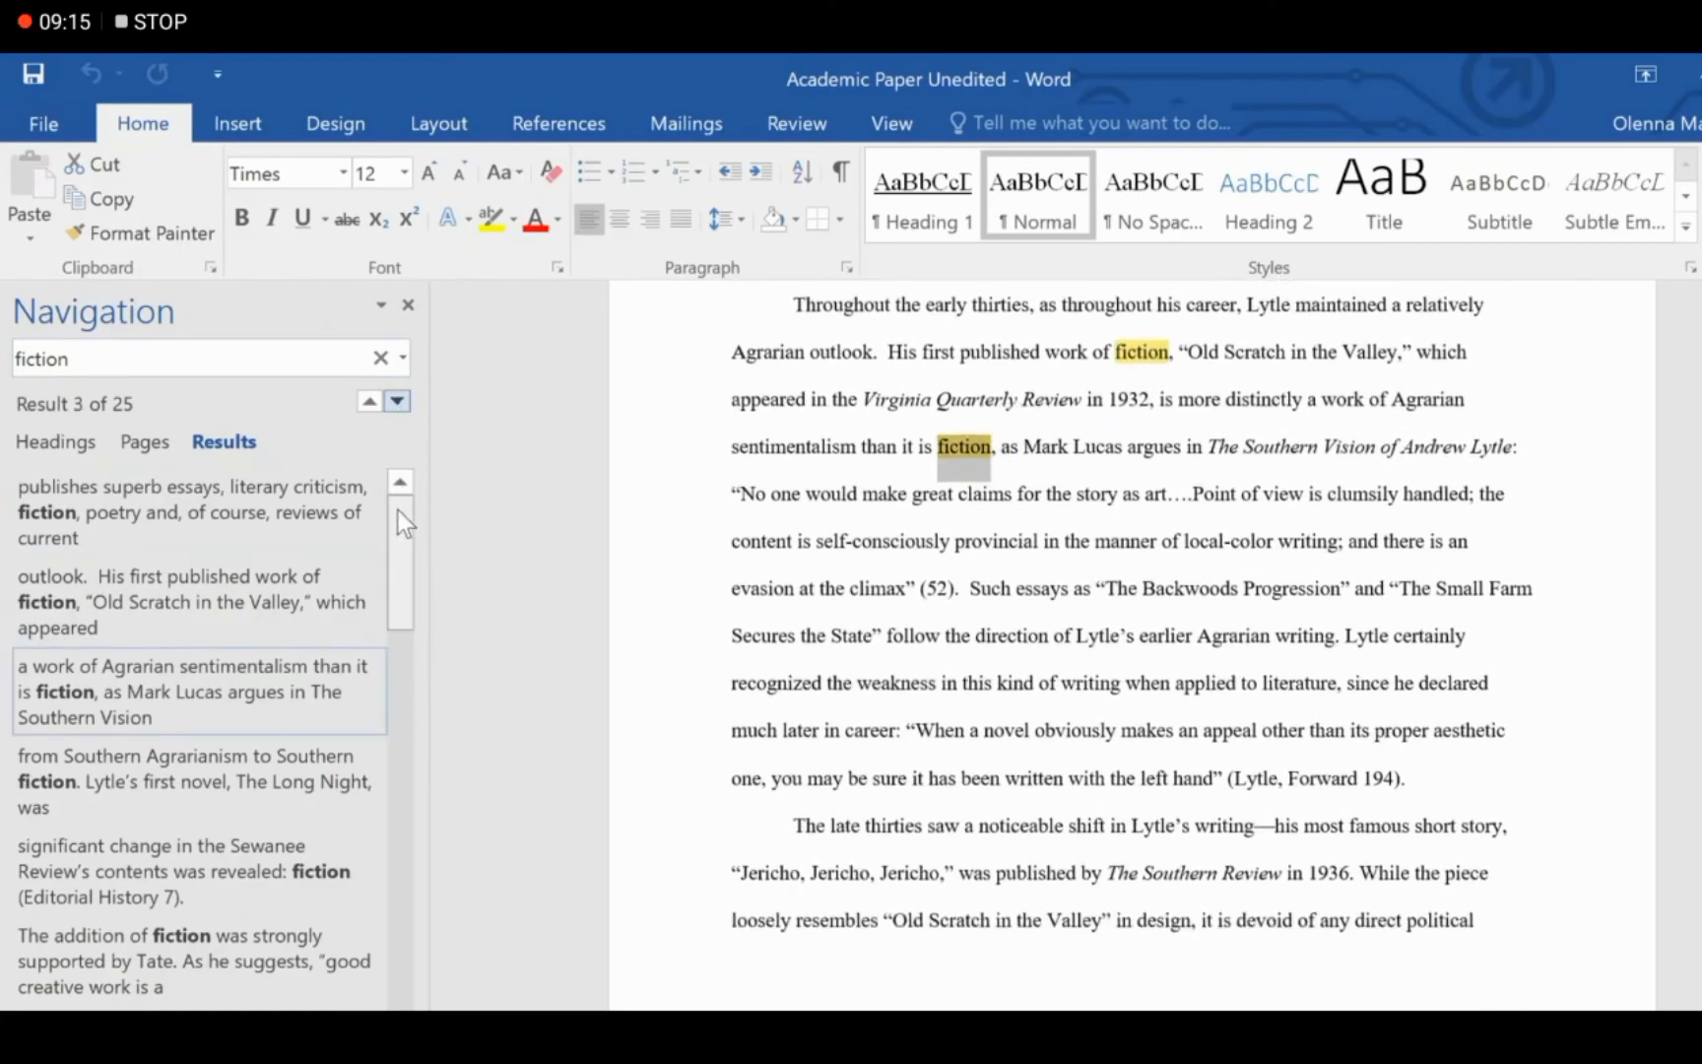
{"action": "left_click_drag", "start_coordinate": [397, 511], "coordinate": [398, 616]}
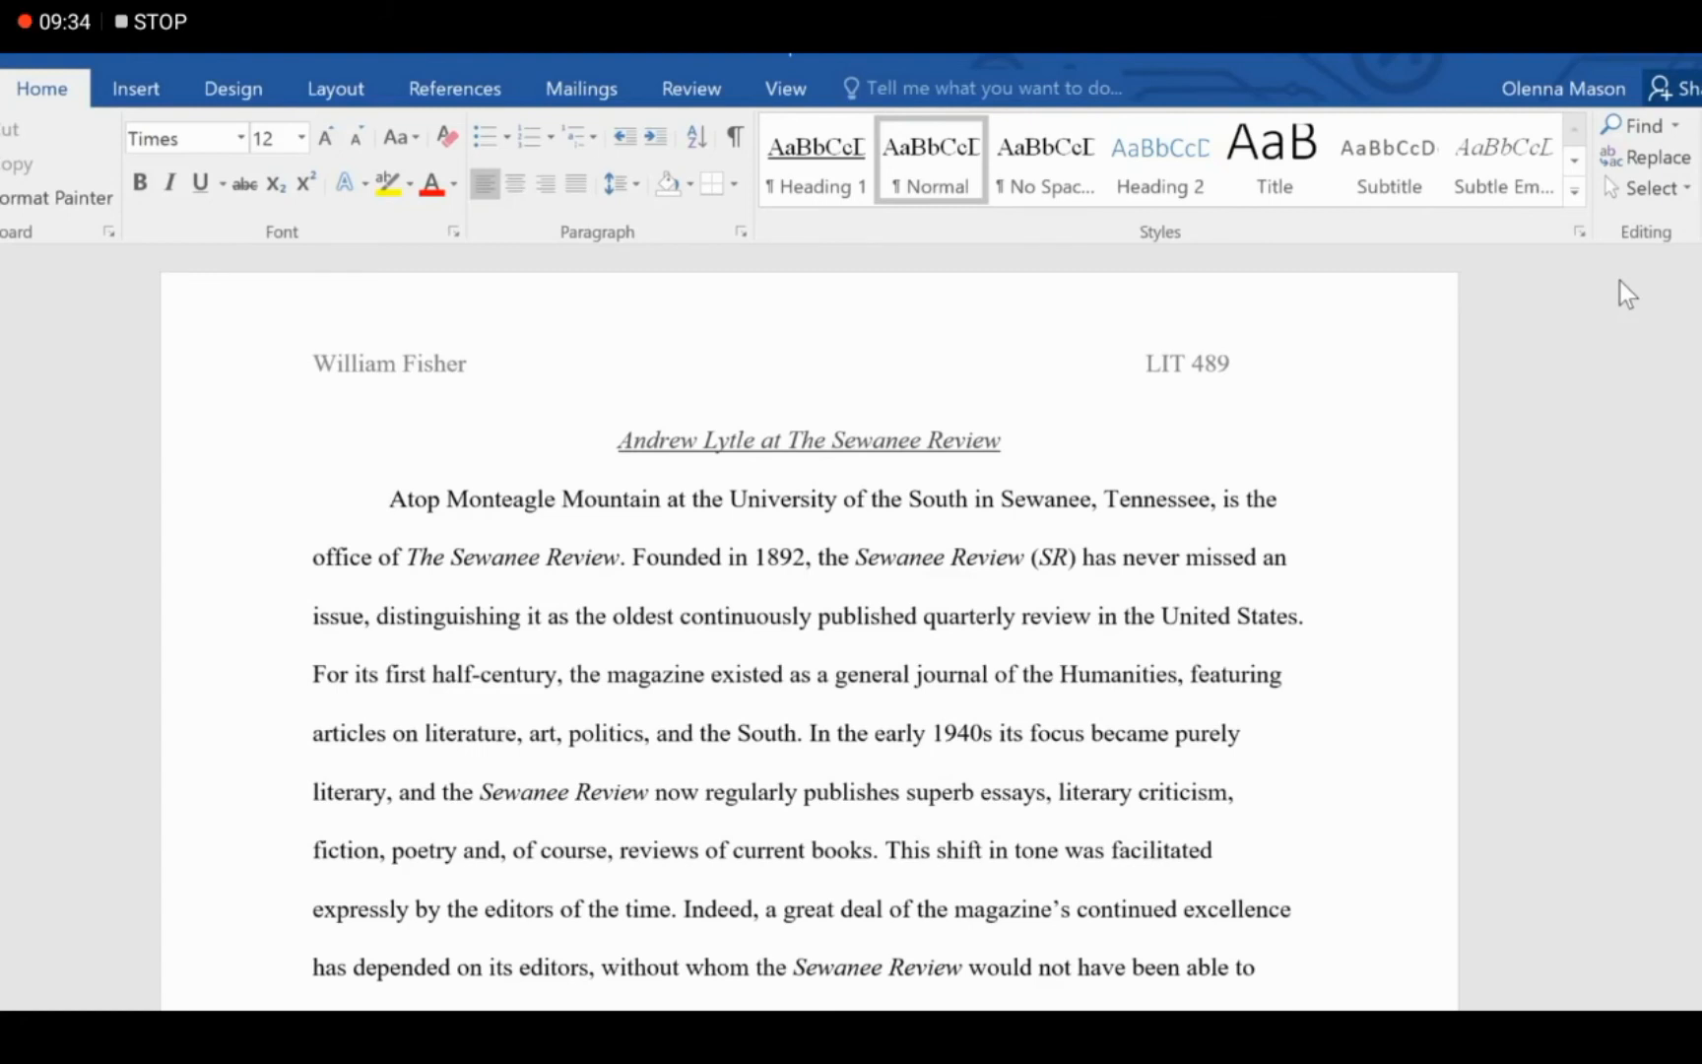
Find "Sewanee Review" and replace only the occurrence before "now regularly publishes superb essays" with "SR".
{"action": "left_click", "coordinate": [1654, 164]}
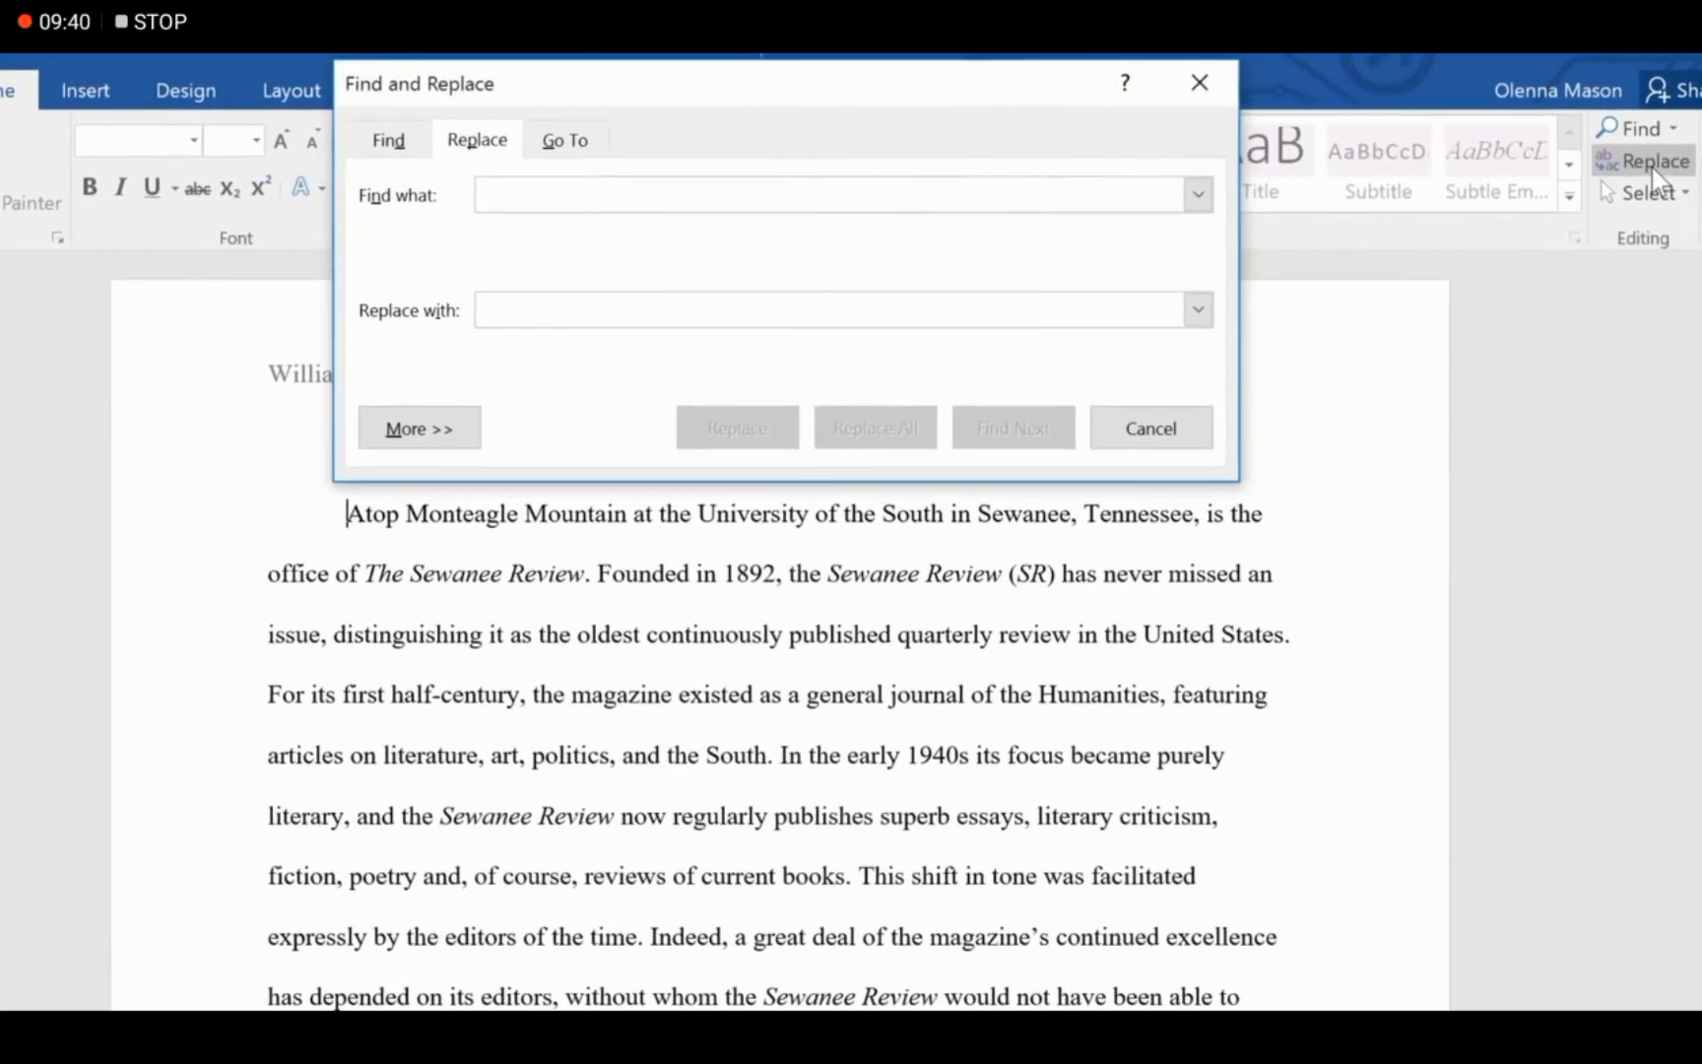
{"action": "type", "text": "Sewanee R"}
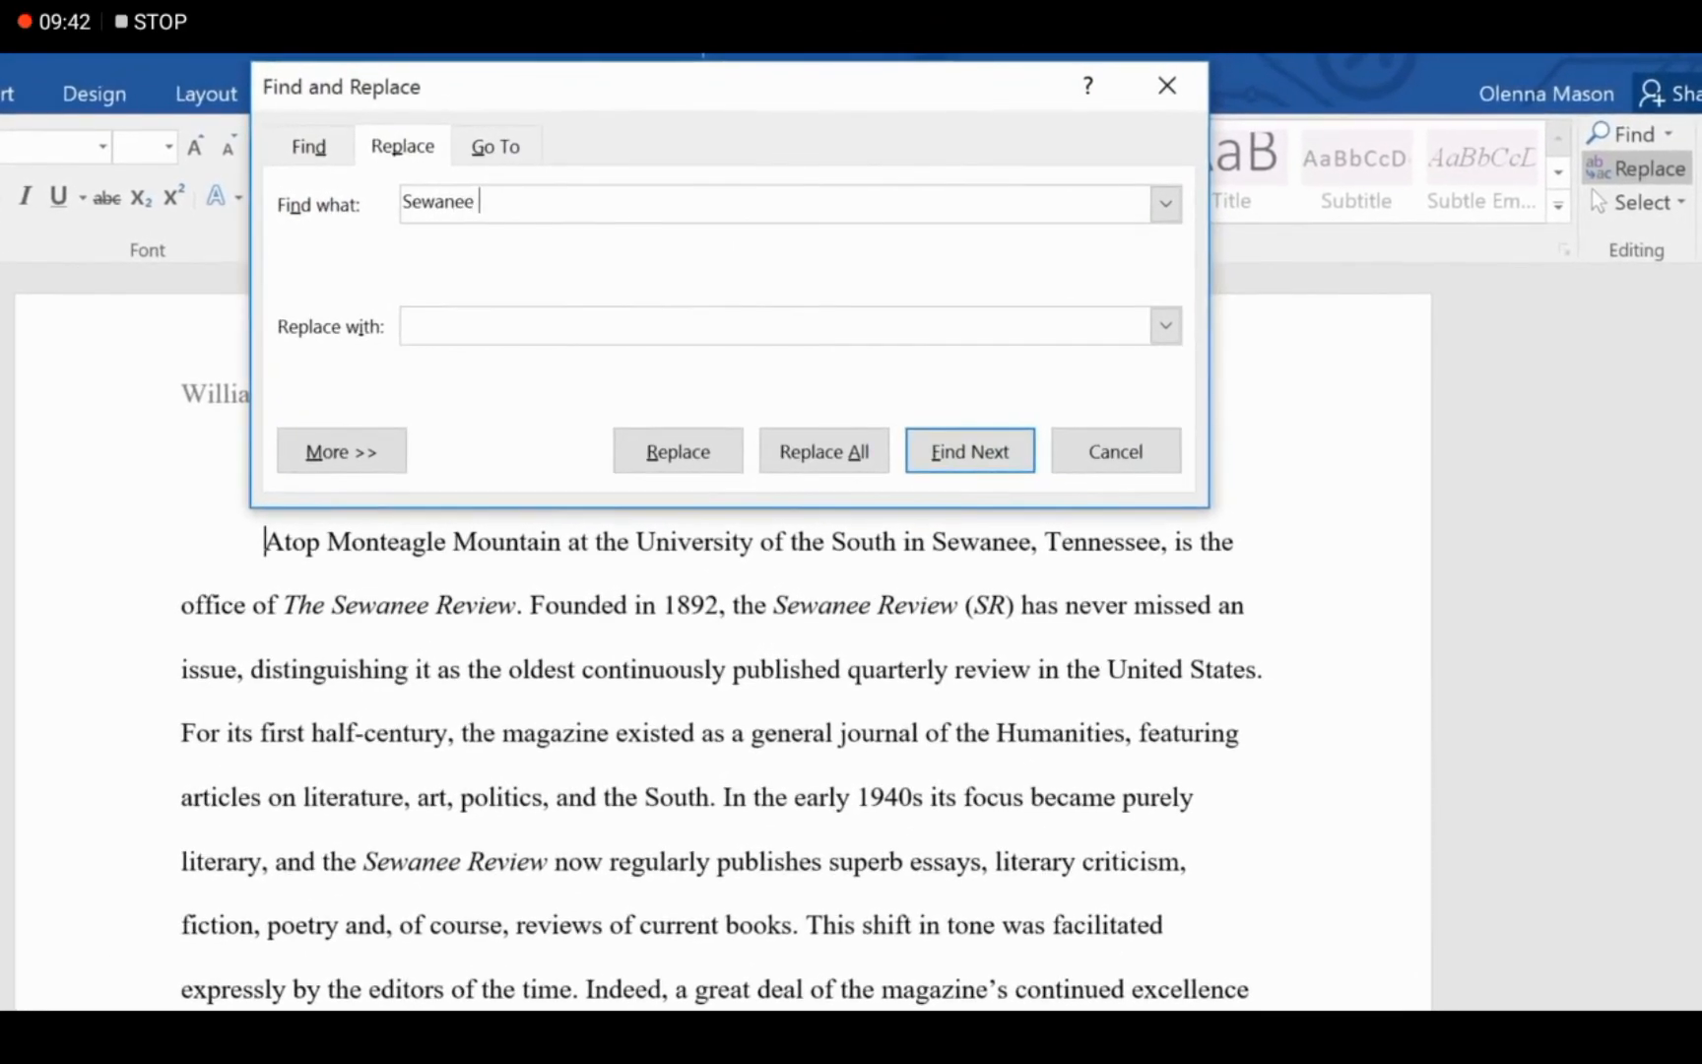
{"action": "left_click", "coordinate": [1120, 325]}
{"action": "type", "text": "SR"}
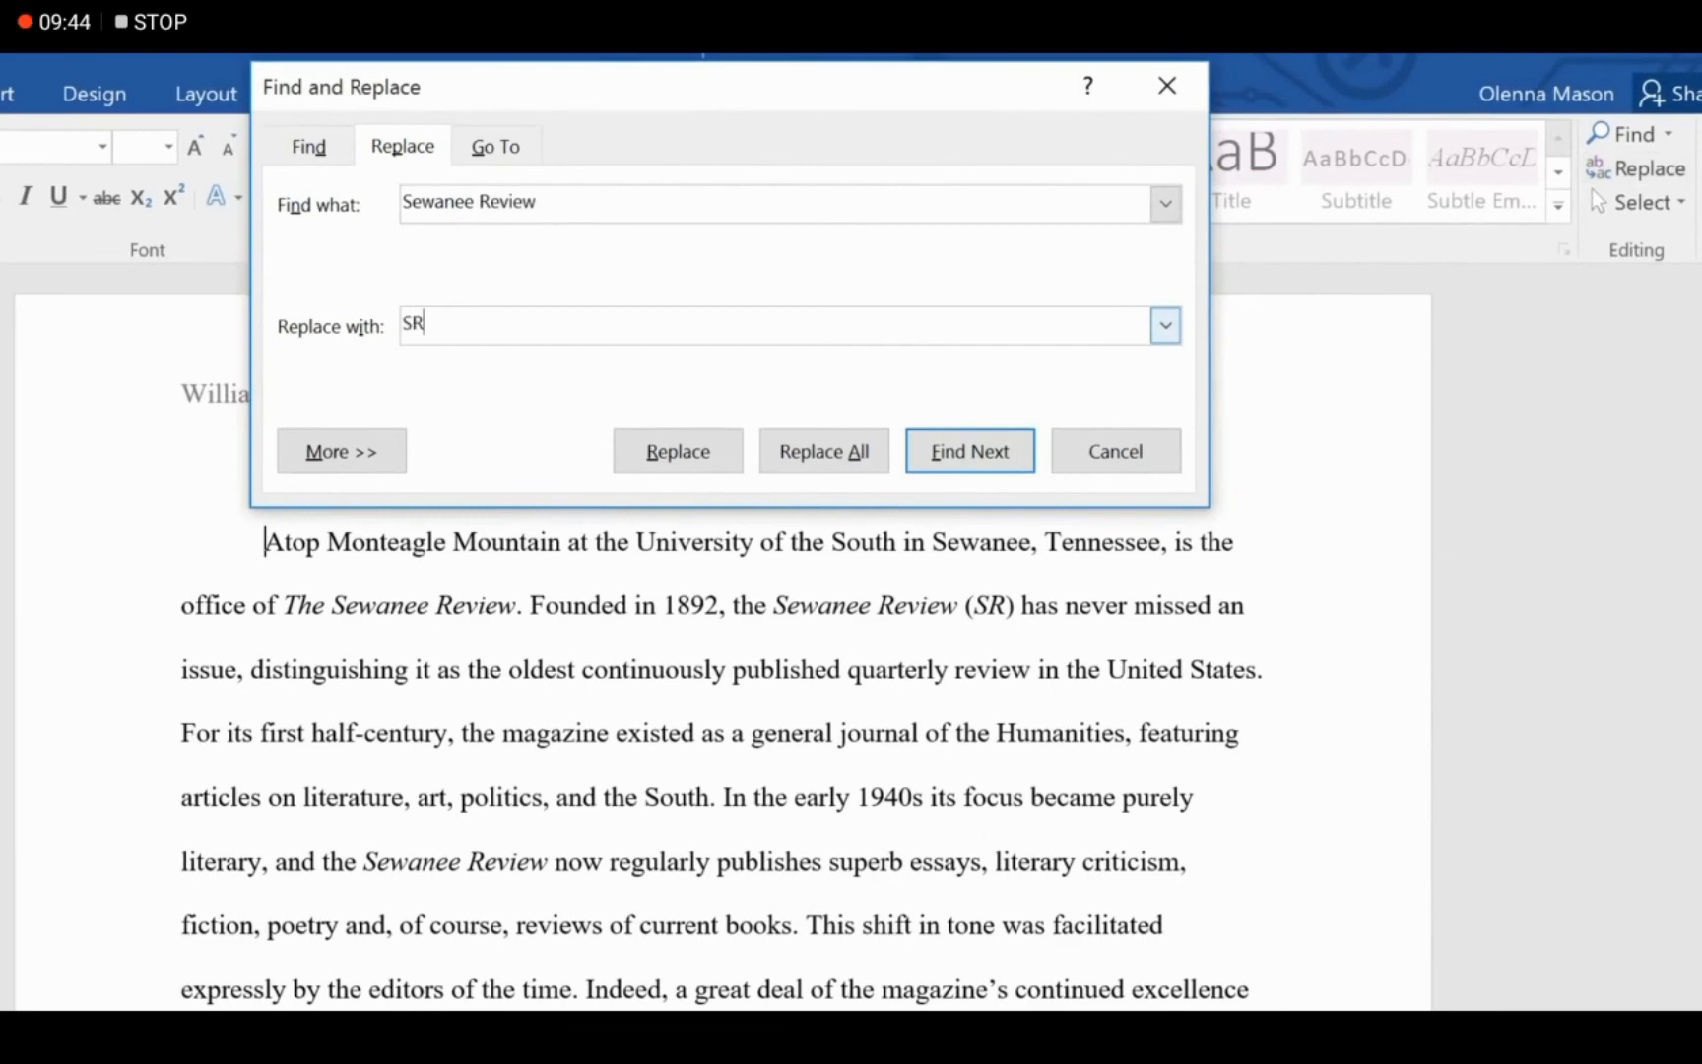
{"action": "left_click", "coordinate": [1019, 461]}
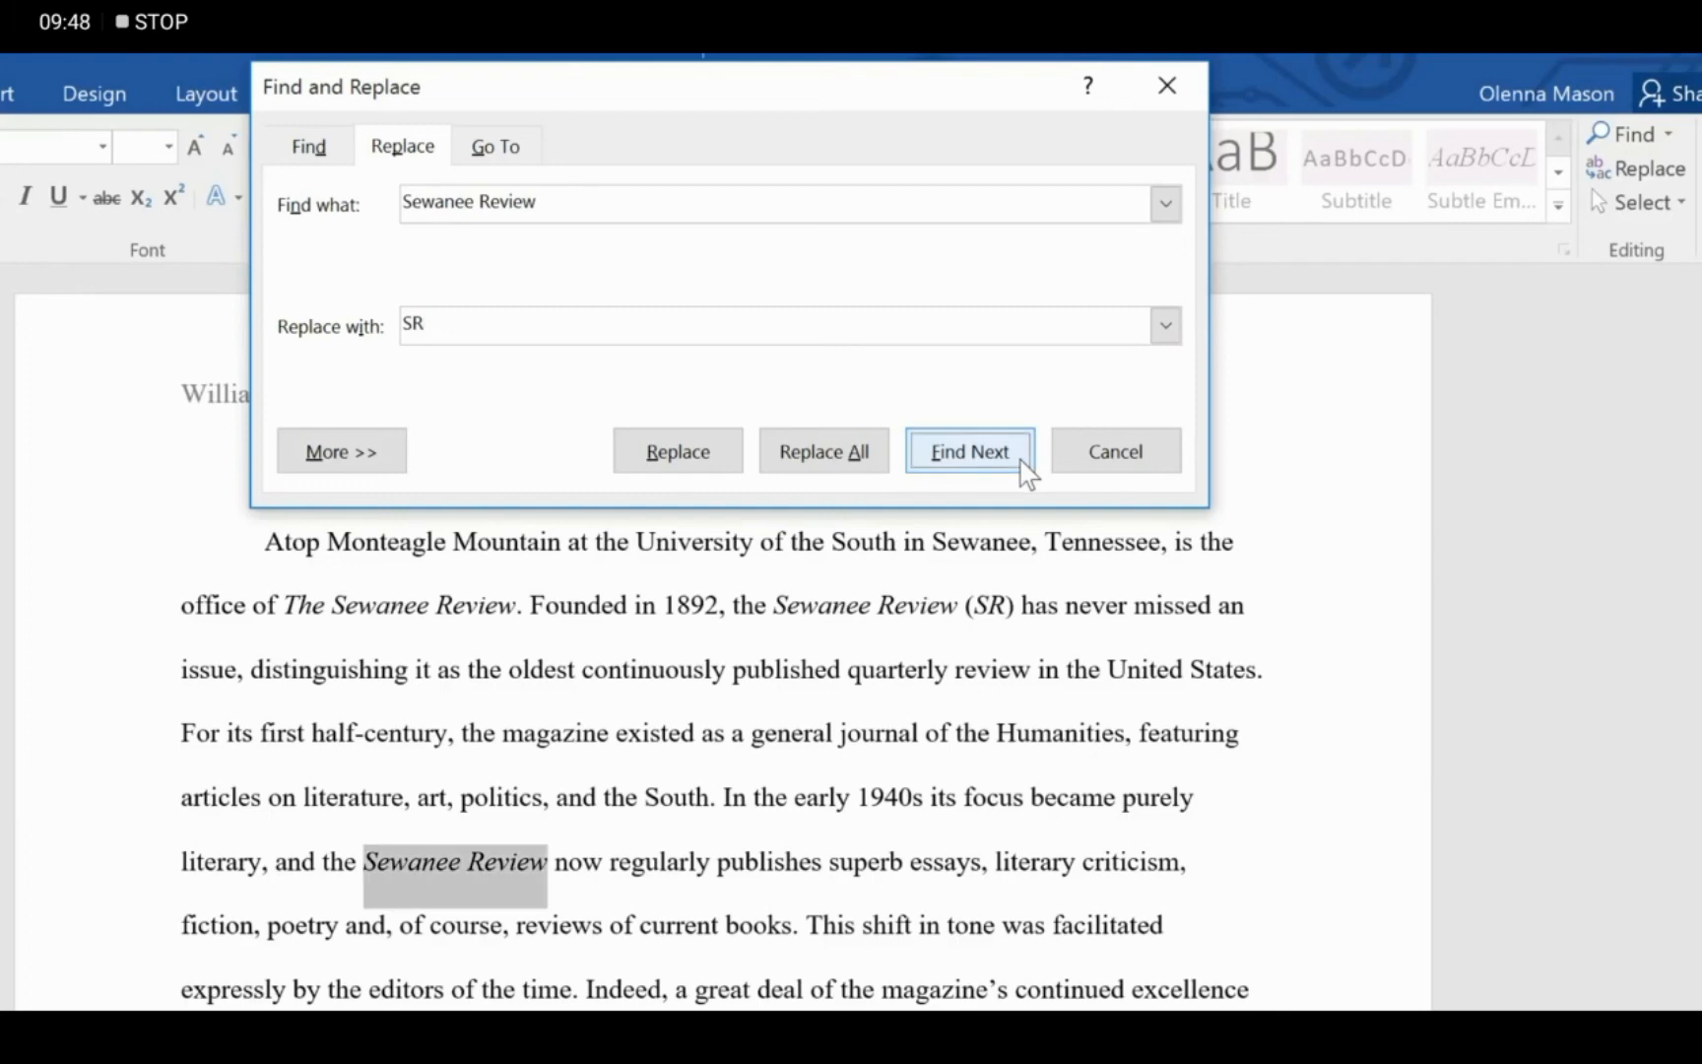
{"action": "left_click", "coordinate": [730, 457]}
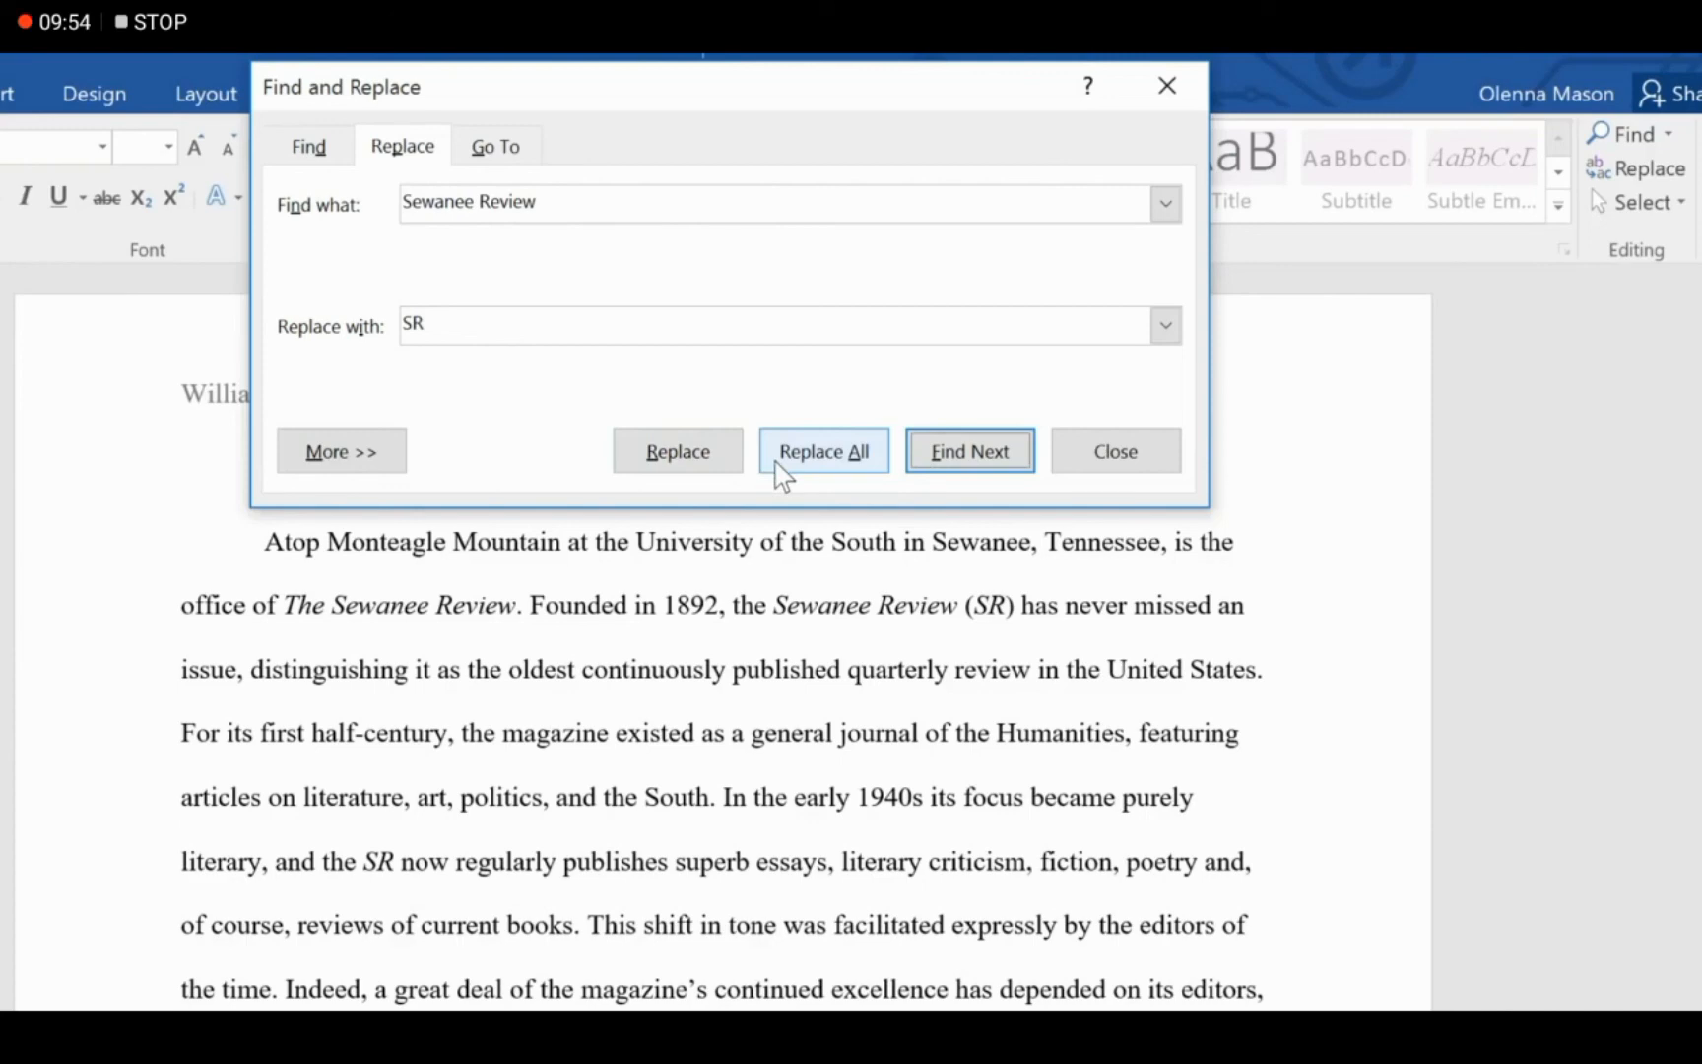
Replace all remaining occurrences of "Sewanee Review" with "SR" and close Find and Replace.
{"action": "left_click", "coordinate": [776, 466]}
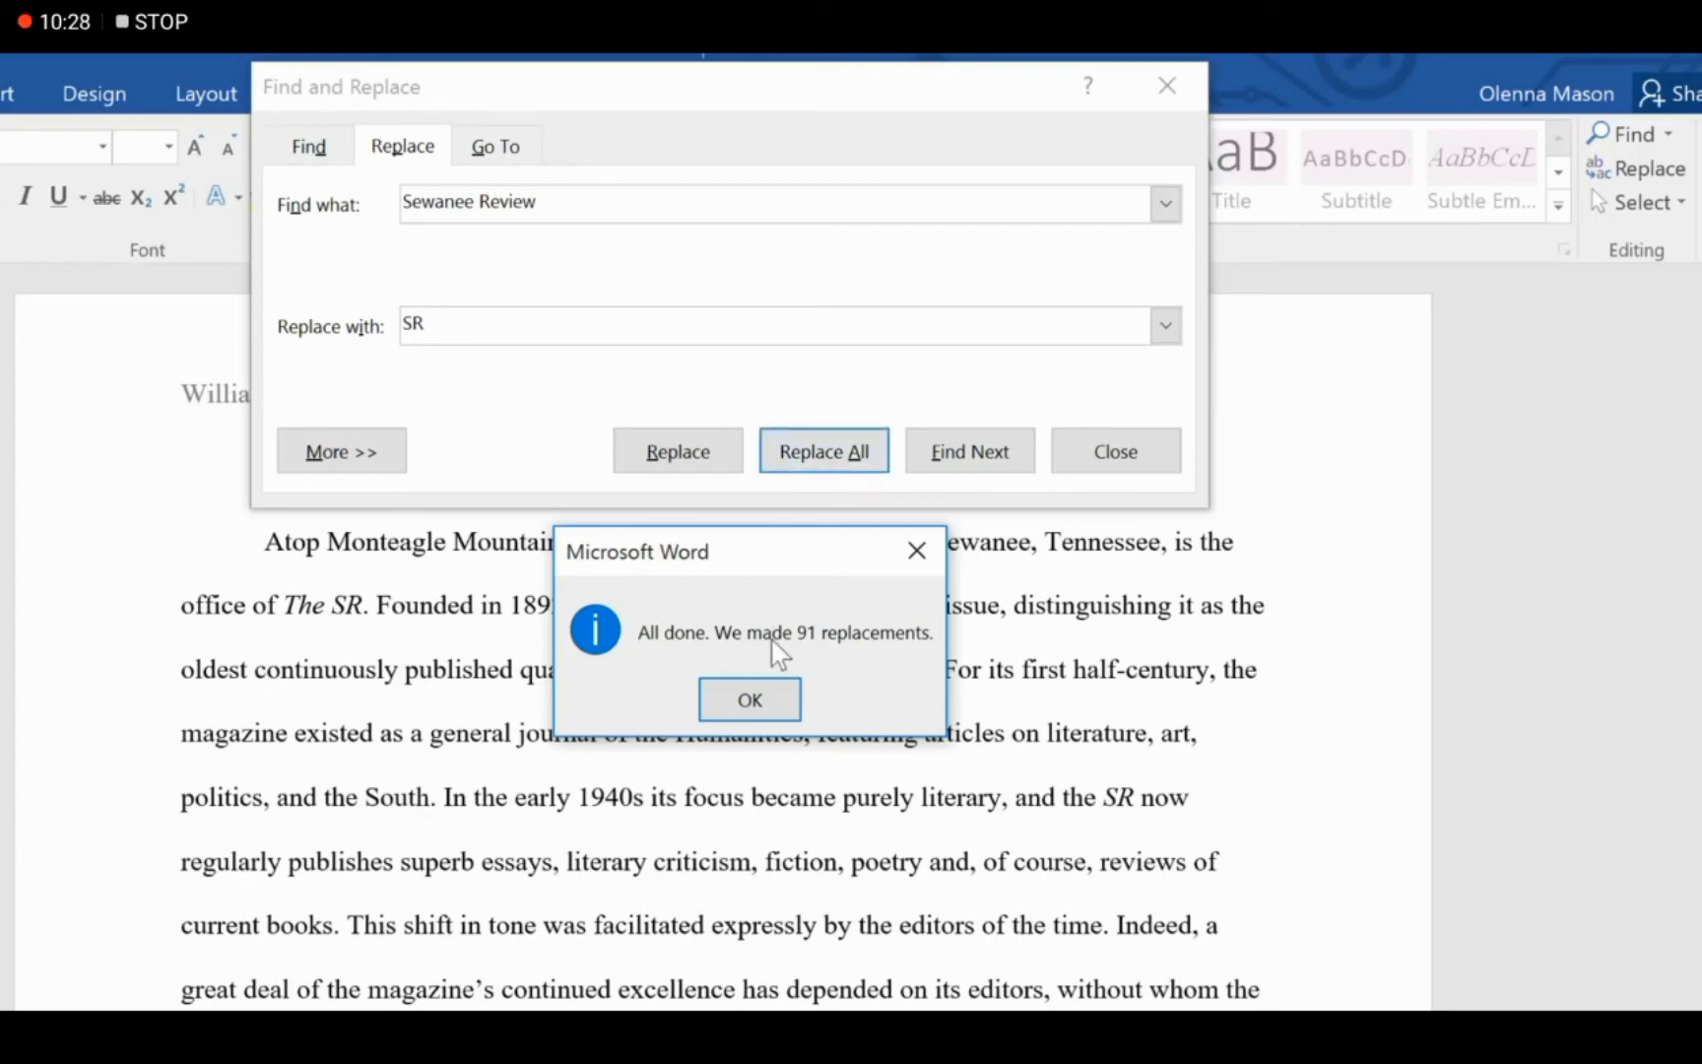
{"action": "left_click", "coordinate": [774, 699]}
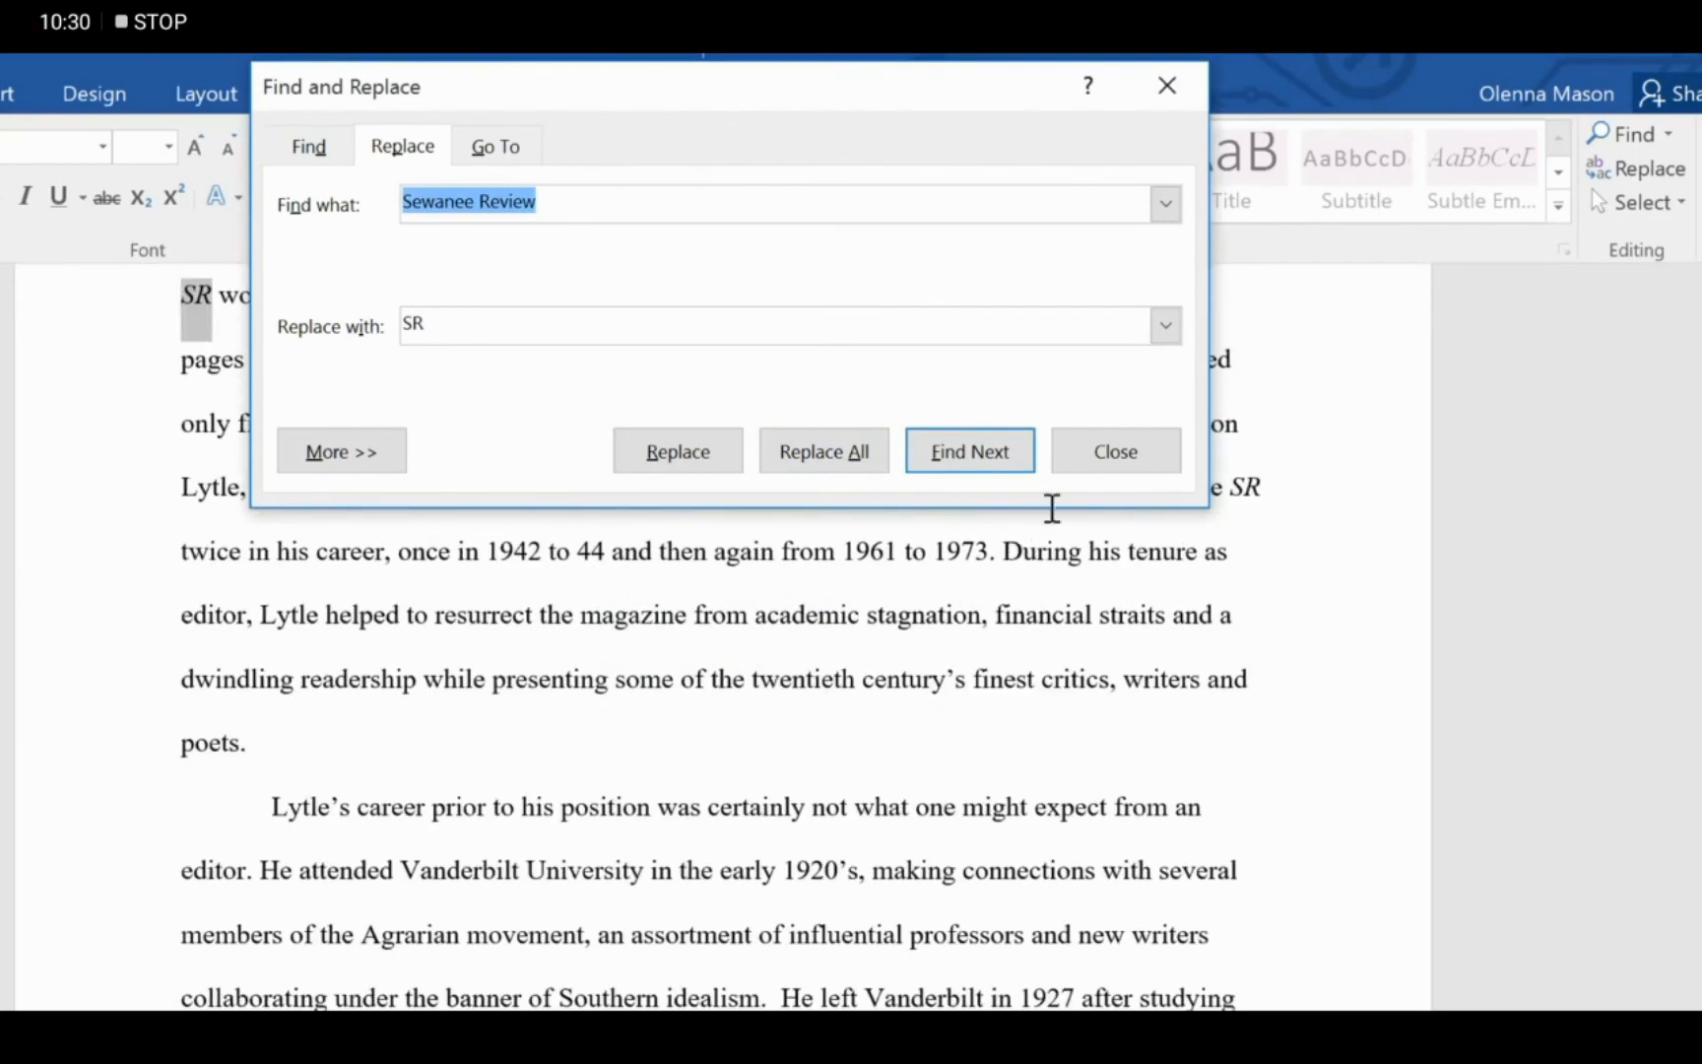
{"action": "left_click", "coordinate": [1075, 467]}
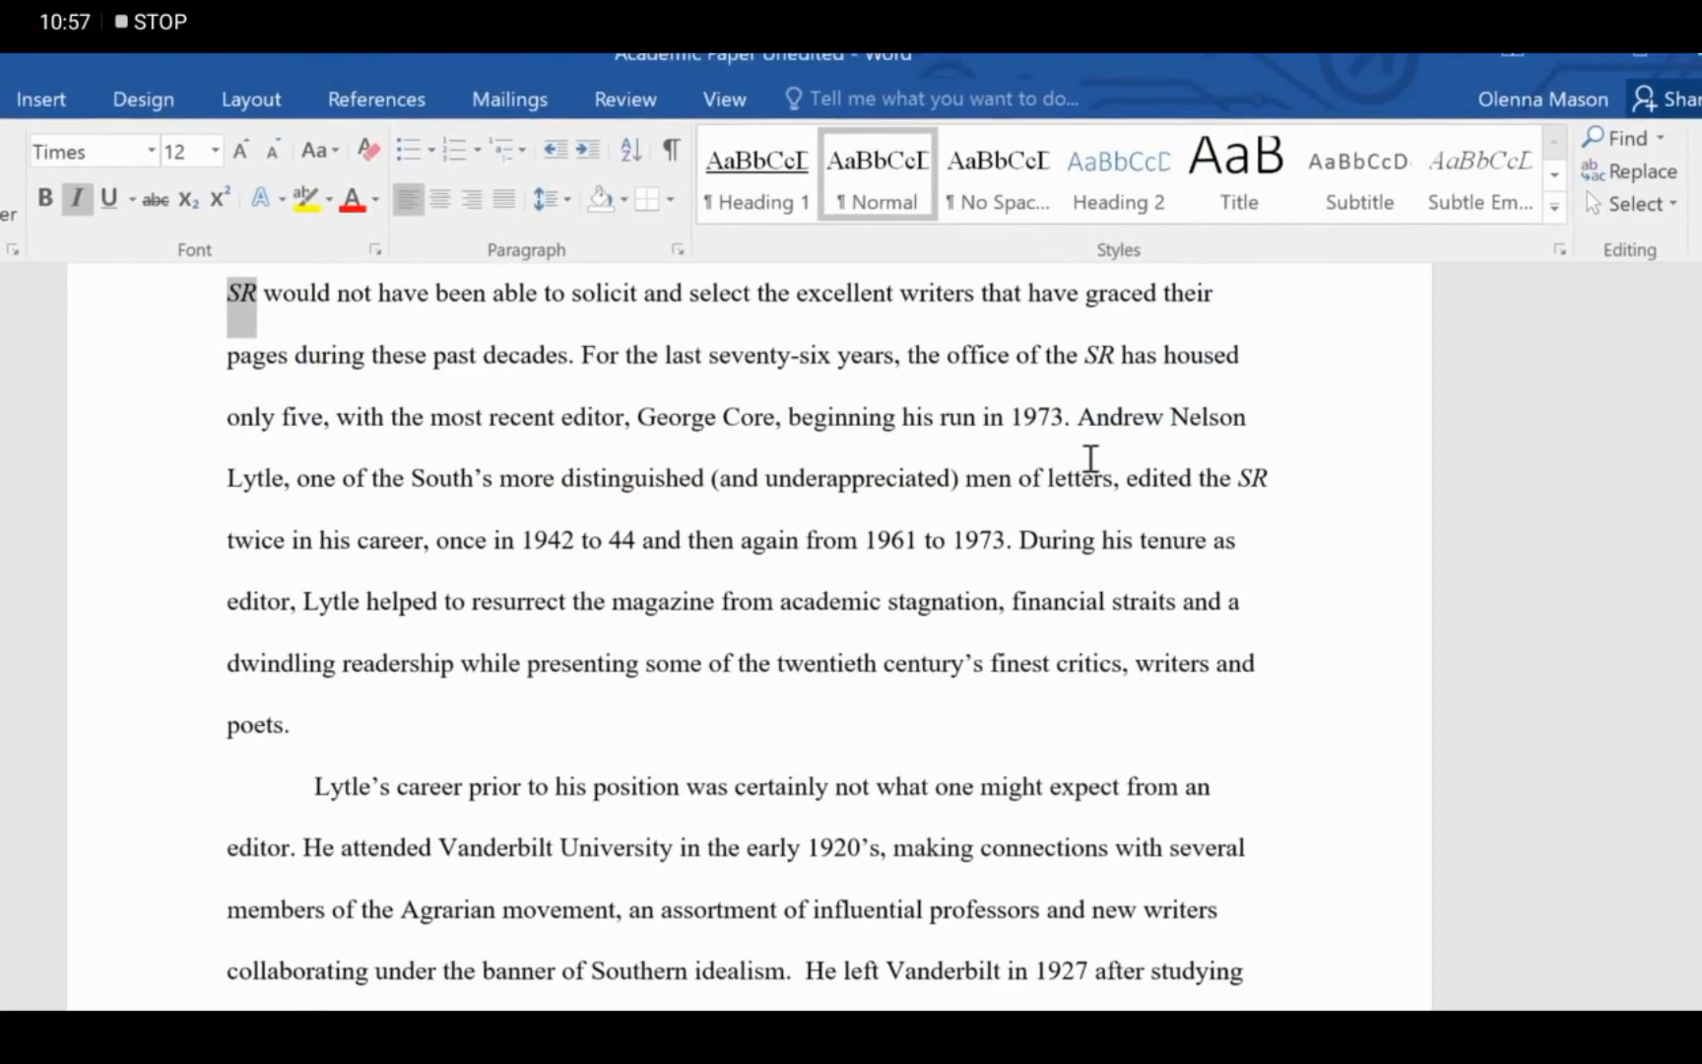